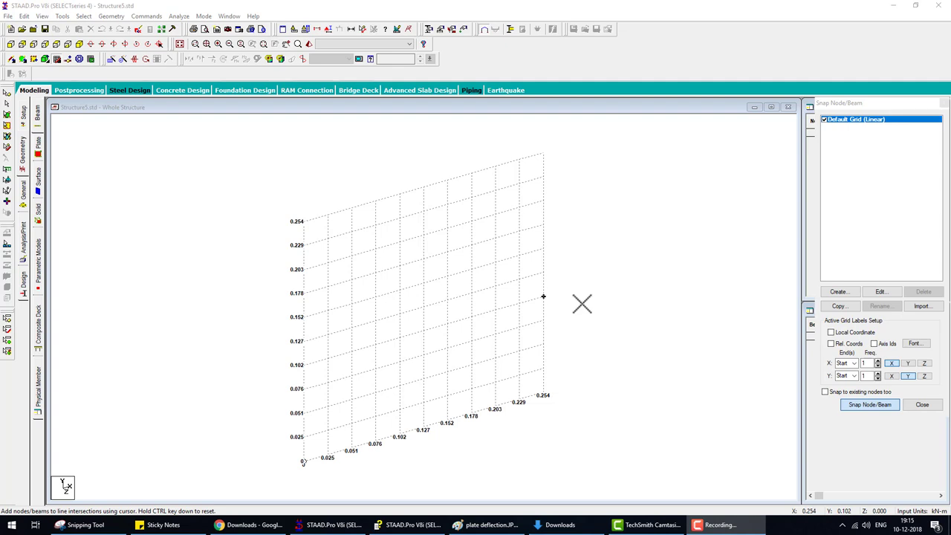
# Open Help verification problem 6, the 20' by 20' single-bay frame under 2 kip/ft load
pyautogui.click(409, 524)
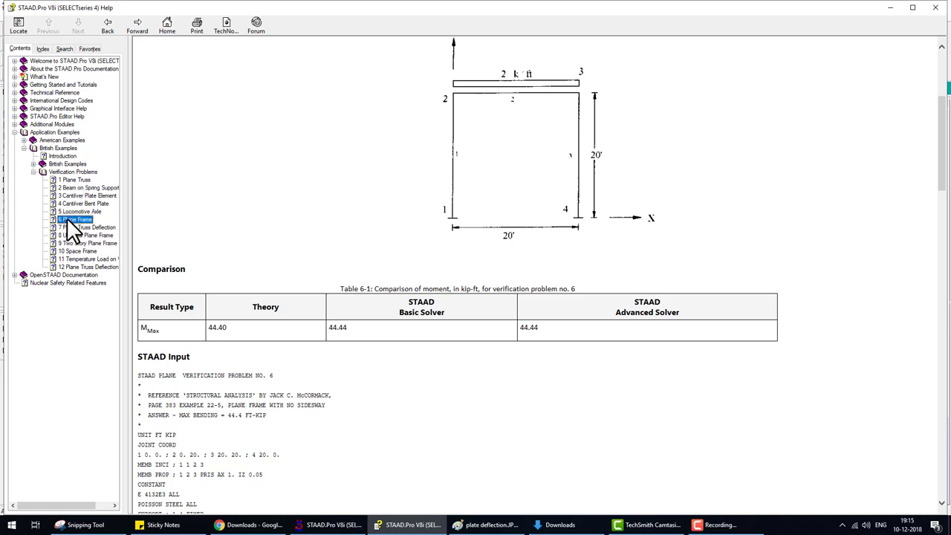
pyautogui.click(66, 220)
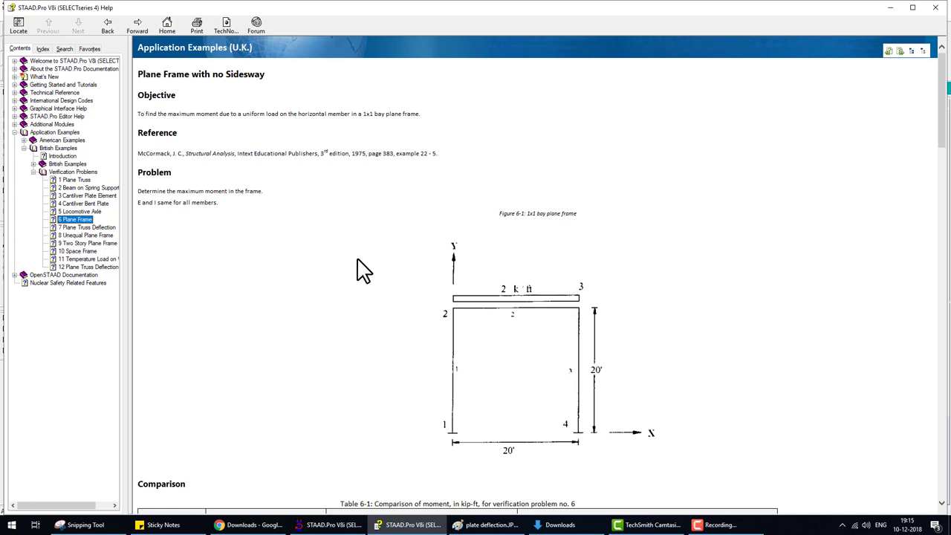
# Scroll through problem 6's Comparison table (44.40 kip-ft) and its STAAD input listing
pyautogui.scroll(-3, 334, 229)
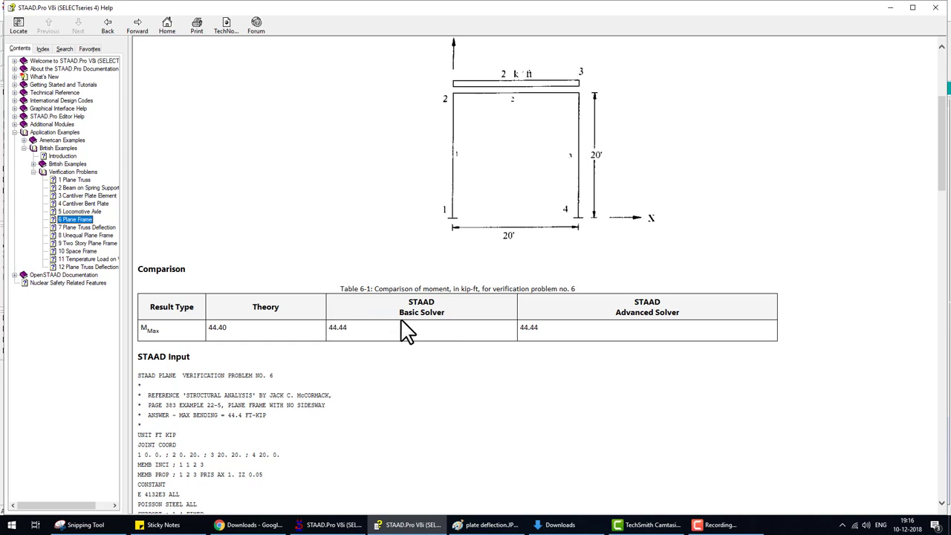
pyautogui.scroll(4, 476, 220)
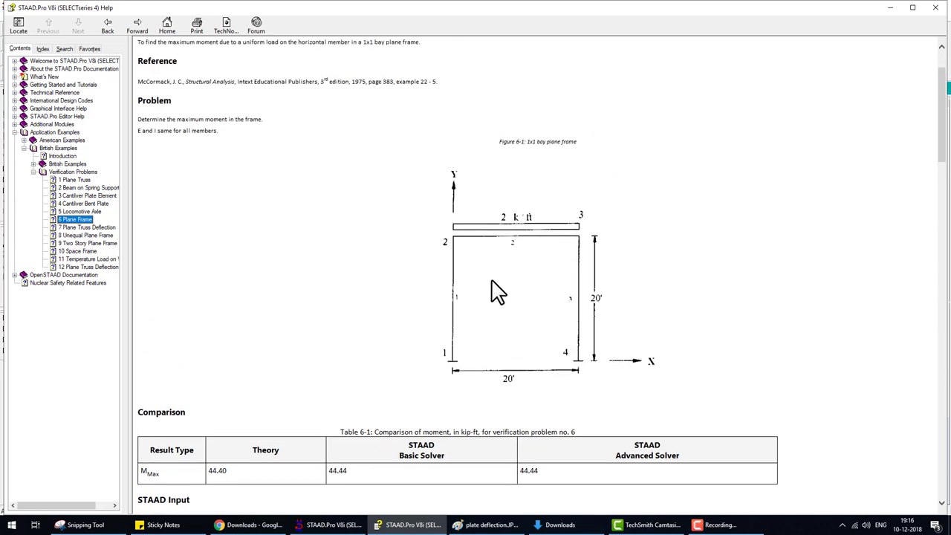
pyautogui.scroll(-2, 500, 297)
pyautogui.scroll(2, 511, 304)
pyautogui.scroll(-3, 424, 282)
pyautogui.scroll(-1, 420, 281)
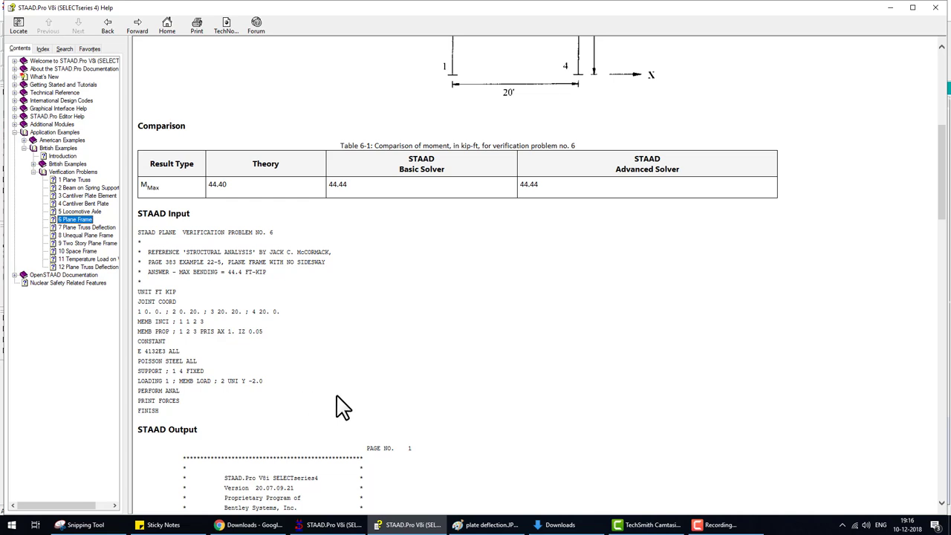
pyautogui.scroll(2, 415, 410)
pyautogui.scroll(2, 445, 397)
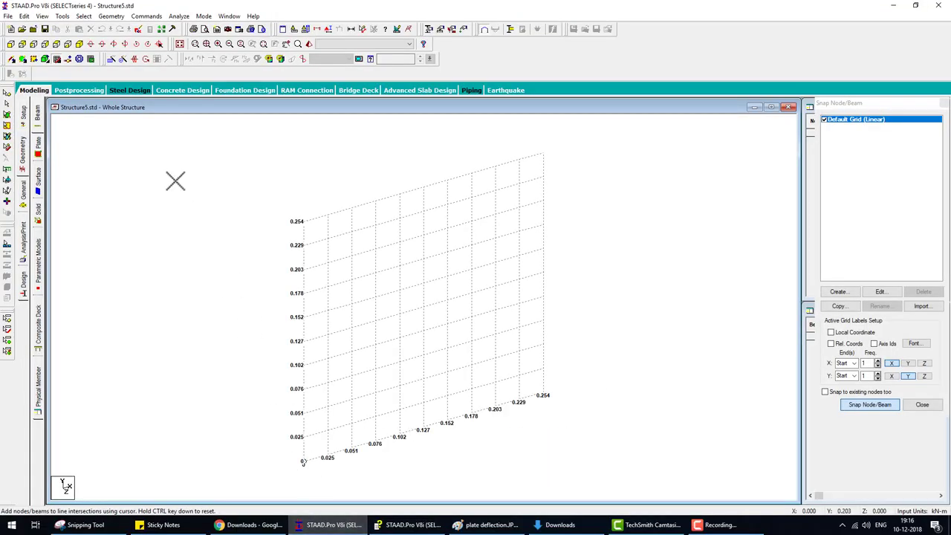
# Create a new structure 'verification example -6' using Foot length and KiloPound force units
pyautogui.click(11, 29)
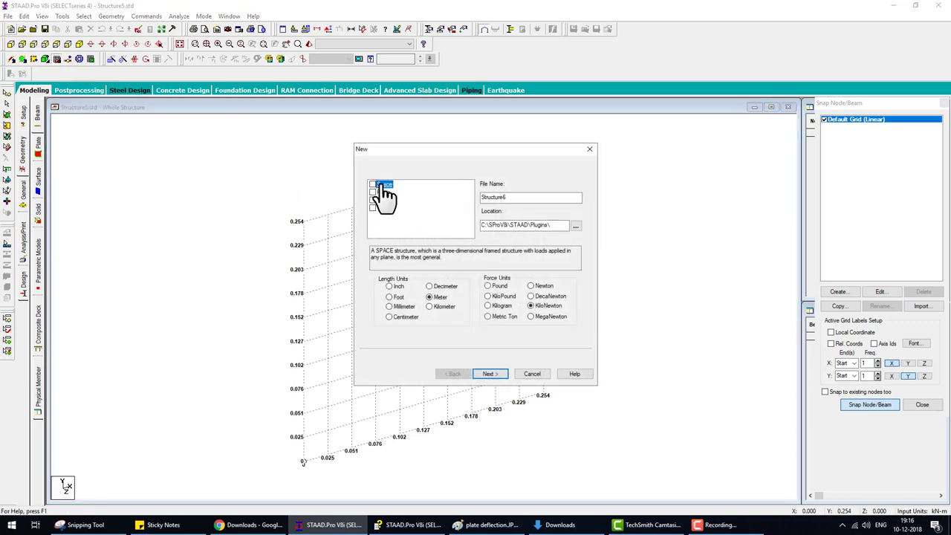
pyautogui.doubleClick(494, 197)
pyautogui.write('verification example -6')
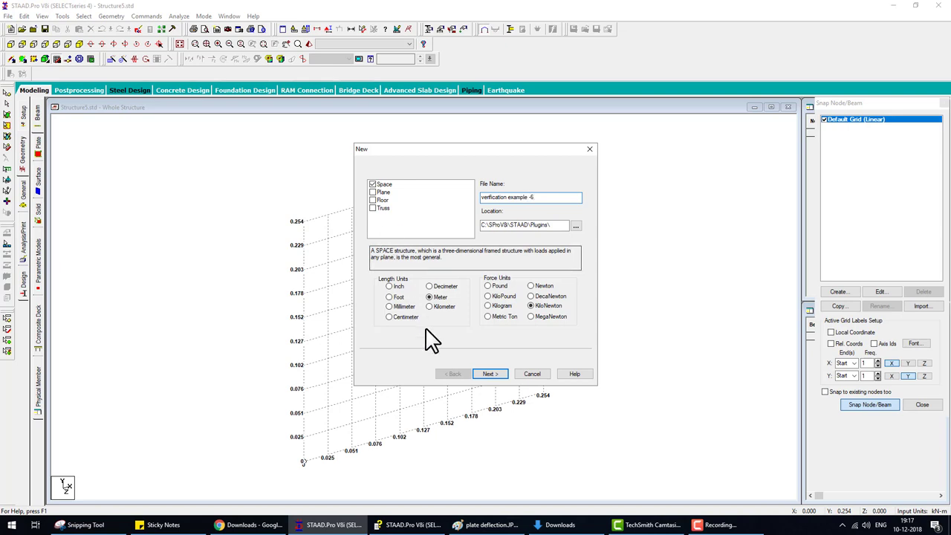
pyautogui.click(389, 297)
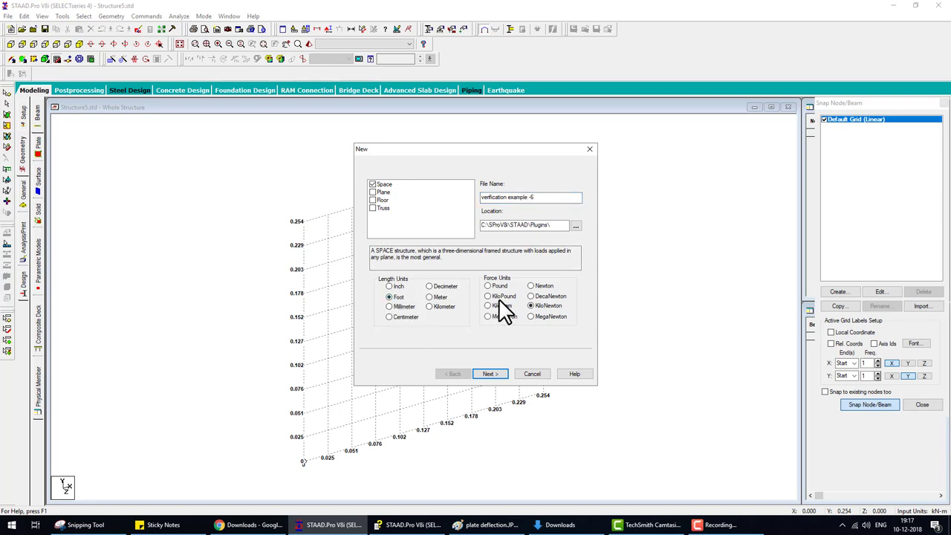
pyautogui.click(502, 374)
pyautogui.click(539, 318)
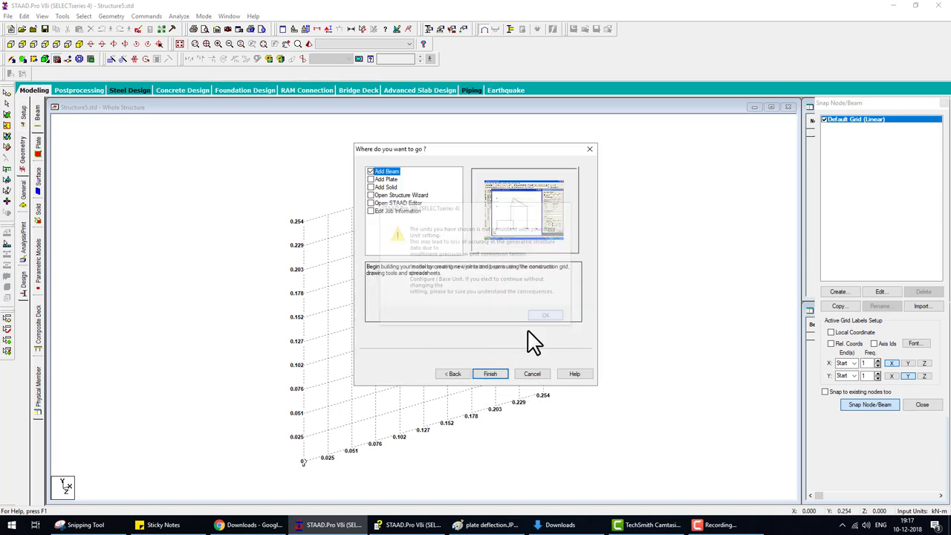
pyautogui.click(495, 374)
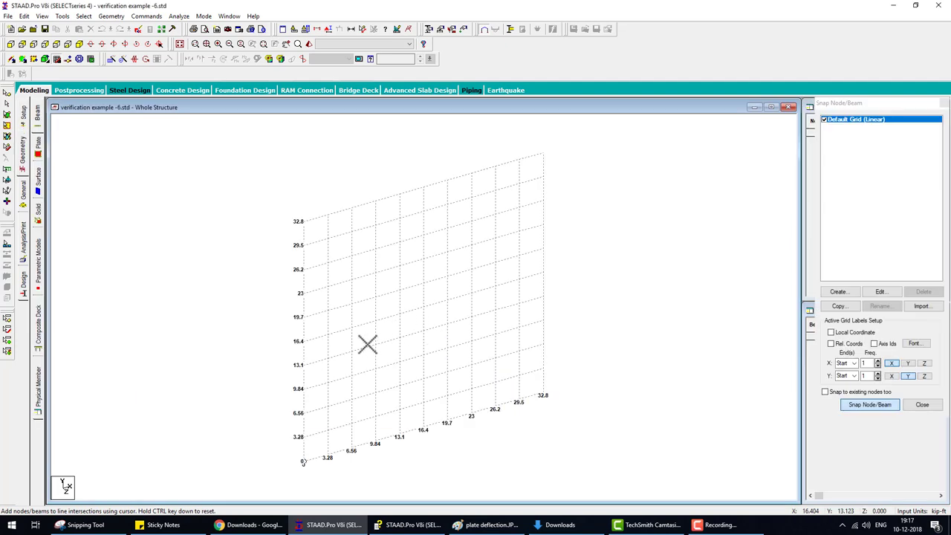
# Place node 1 at the grid origin and select it
pyautogui.click(303, 461)
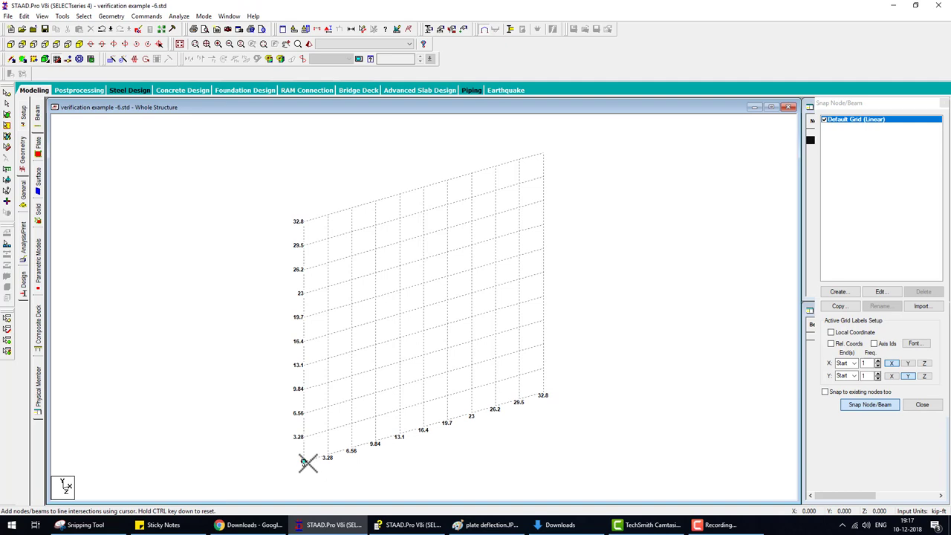
pyautogui.click(945, 104)
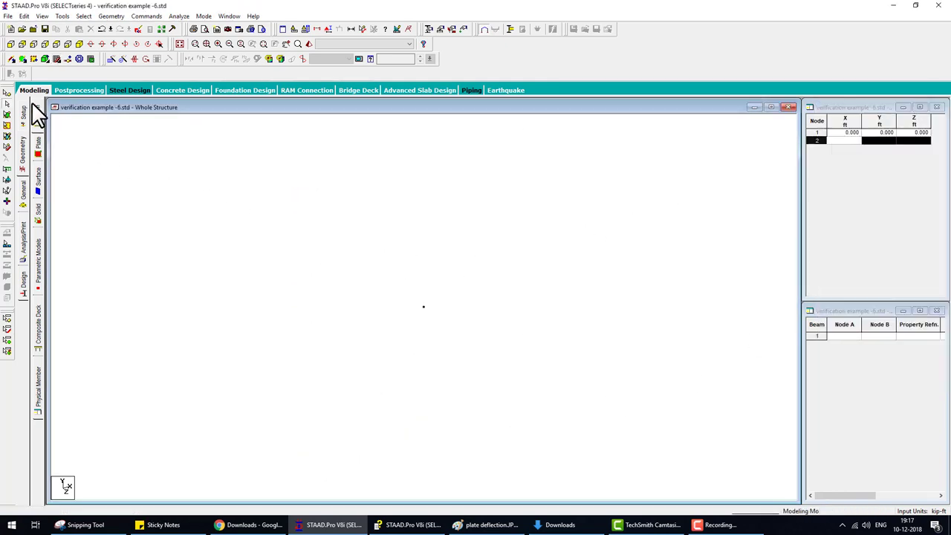
pyautogui.click(7, 95)
pyautogui.moveTo(354, 259); pyautogui.dragTo(469, 346)
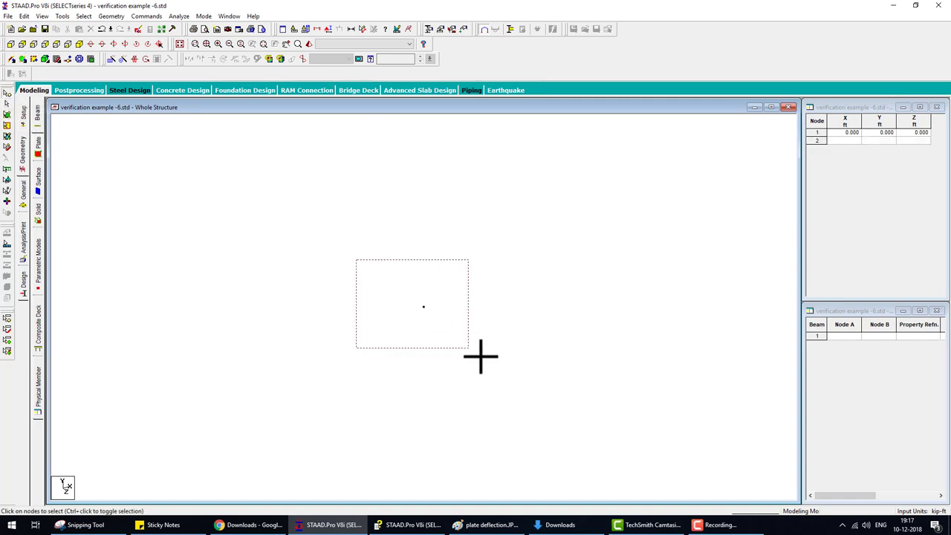
# Repeat the origin node 20 ft in Y with linked steps, forming the vertical column
pyautogui.click(109, 58)
pyautogui.moveTo(414, 208); pyautogui.dragTo(245, 135)
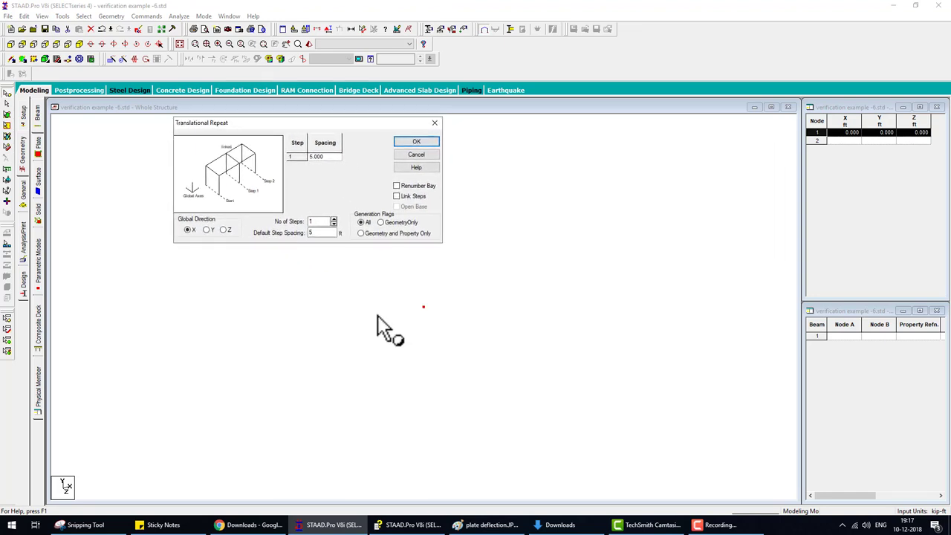
pyautogui.click(409, 525)
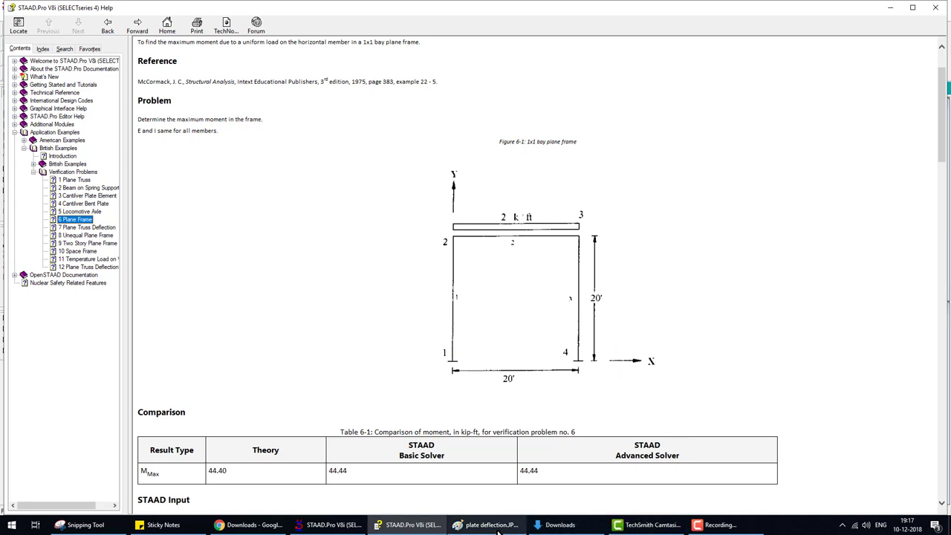
pyautogui.click(377, 525)
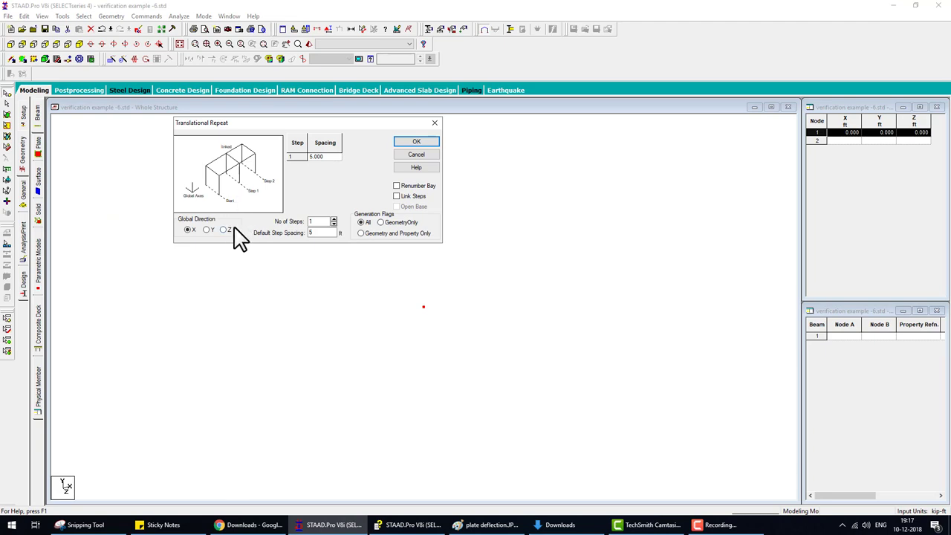
pyautogui.click(208, 230)
pyautogui.write('20')
pyautogui.click(397, 196)
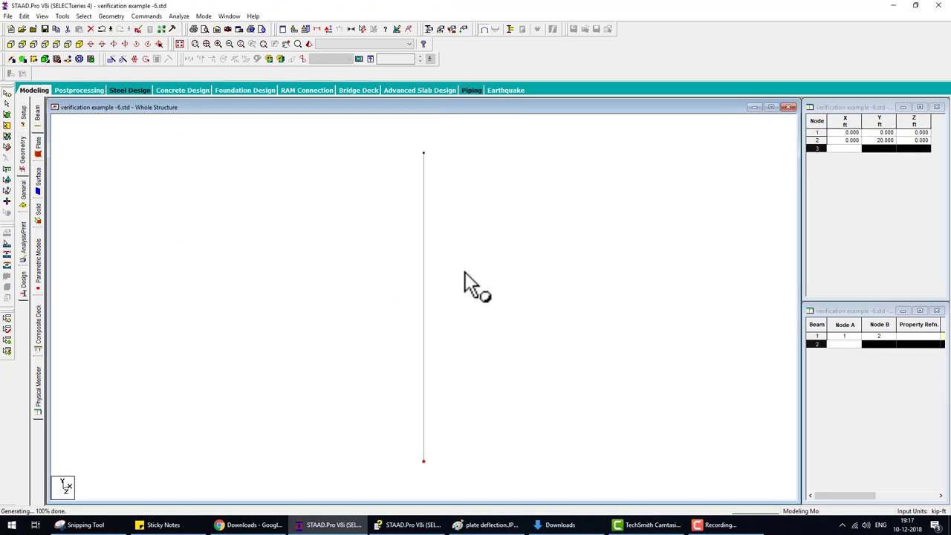
pyautogui.click(424, 270)
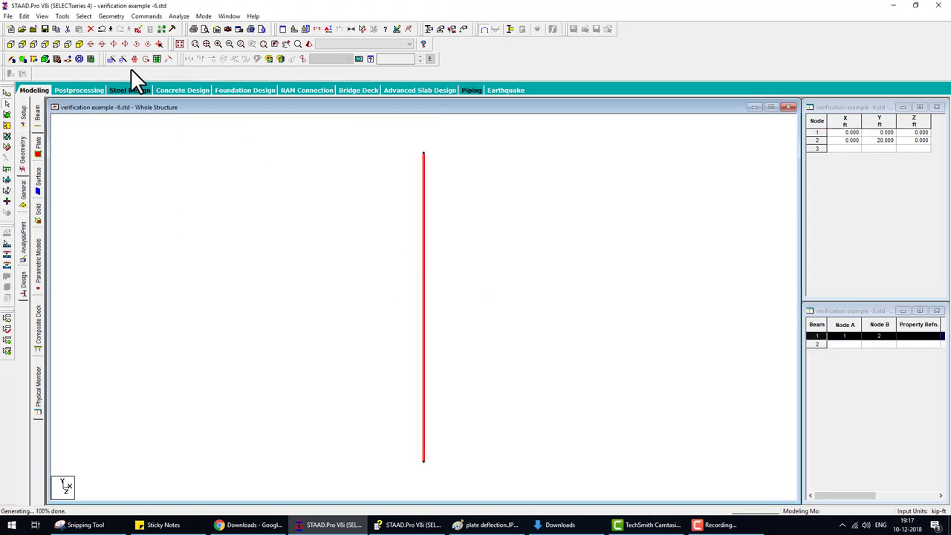
pyautogui.click(112, 59)
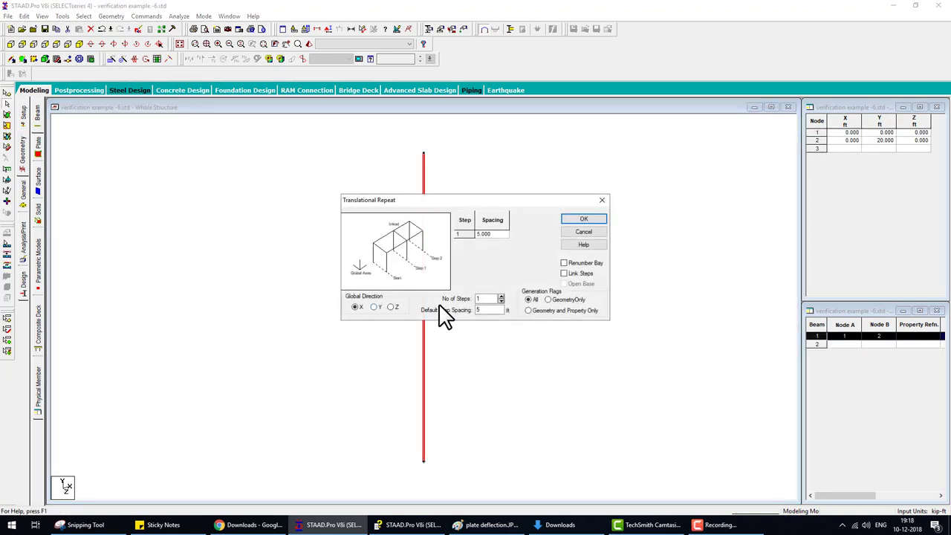
# Copy the column 20 ft along X with Link Steps, adding the second column and top beam
pyautogui.write('20')
pyautogui.click(573, 274)
pyautogui.click(583, 219)
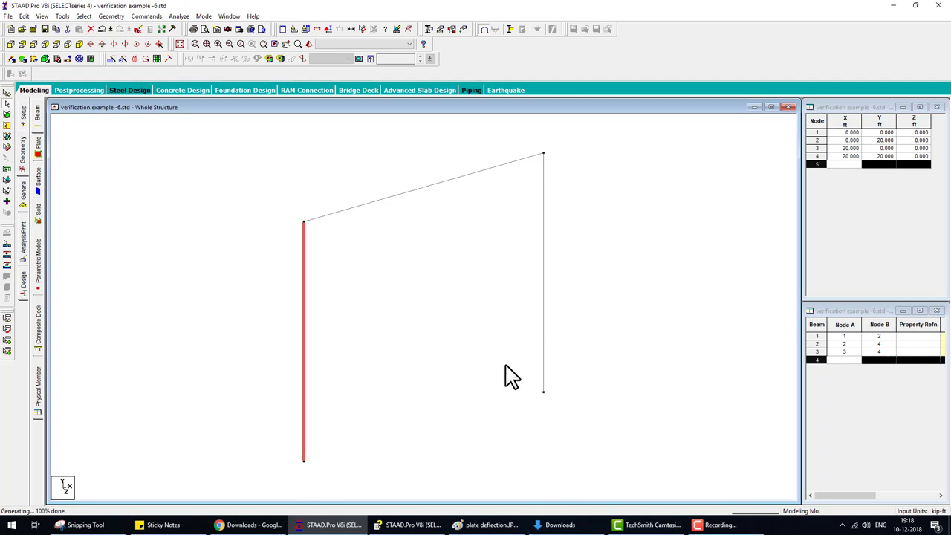
pyautogui.click(409, 524)
pyautogui.click(409, 524)
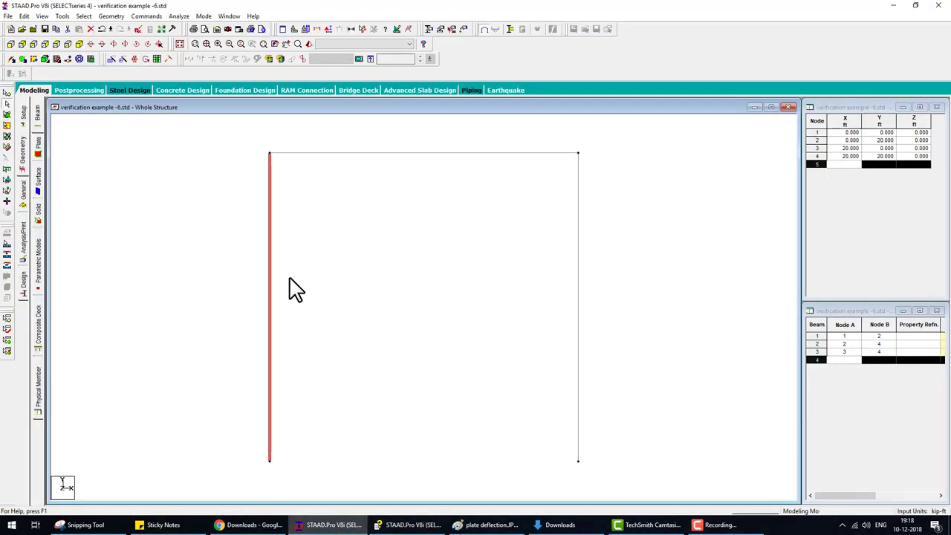
# Create fully fixed Support 2 and assign it to base nodes 1 and 3
pyautogui.click(38, 190)
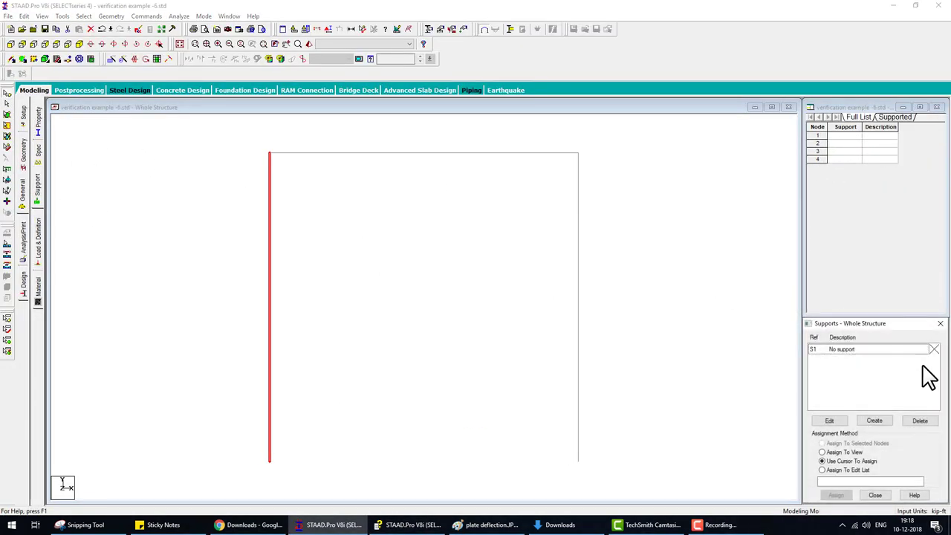
pyautogui.click(881, 421)
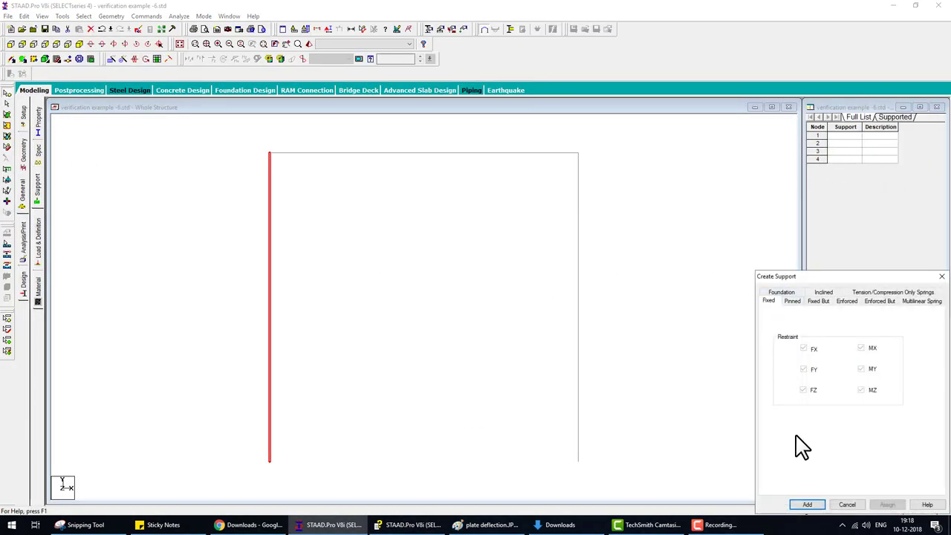
pyautogui.click(808, 504)
pyautogui.click(847, 359)
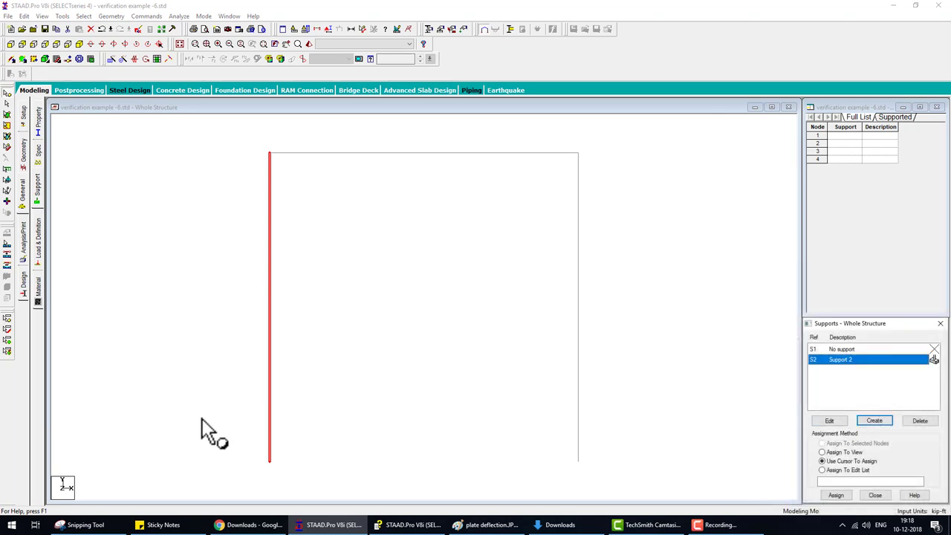
pyautogui.moveTo(202, 418); pyautogui.dragTo(475, 483)
pyautogui.click(836, 495)
pyautogui.click(883, 440)
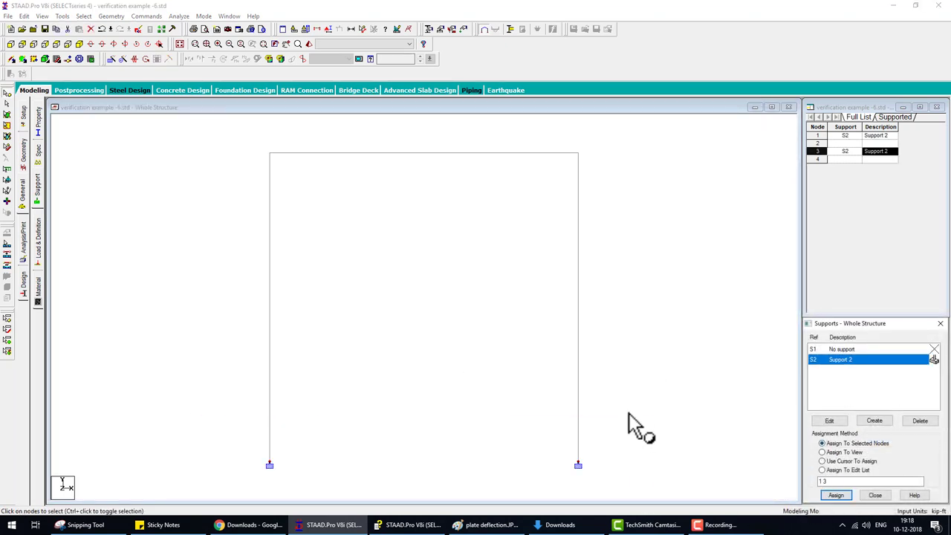
pyautogui.click(408, 525)
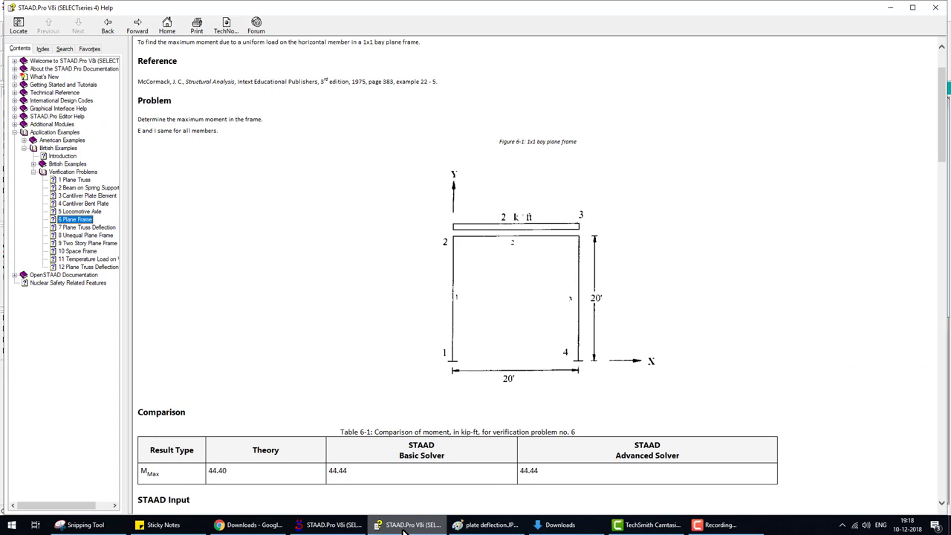
pyautogui.scroll(-3, 393, 414)
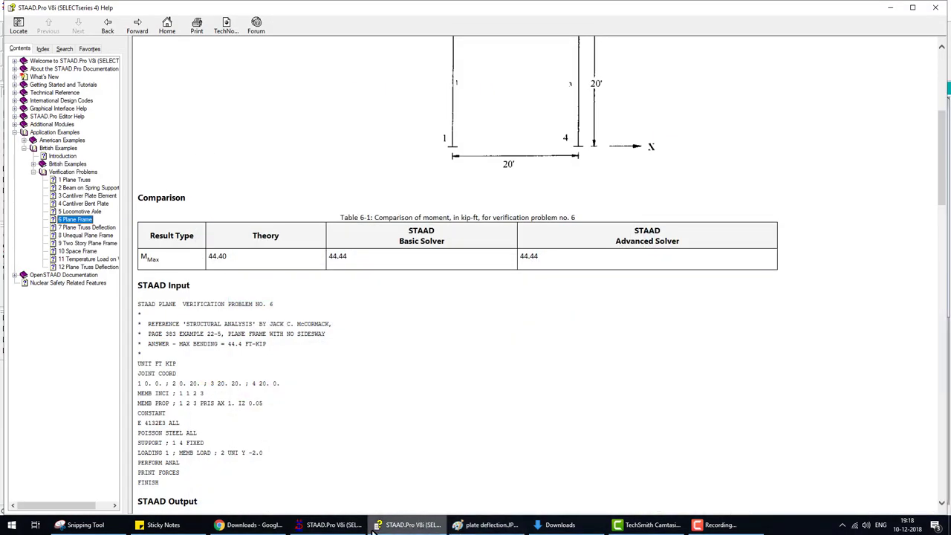
pyautogui.click(362, 526)
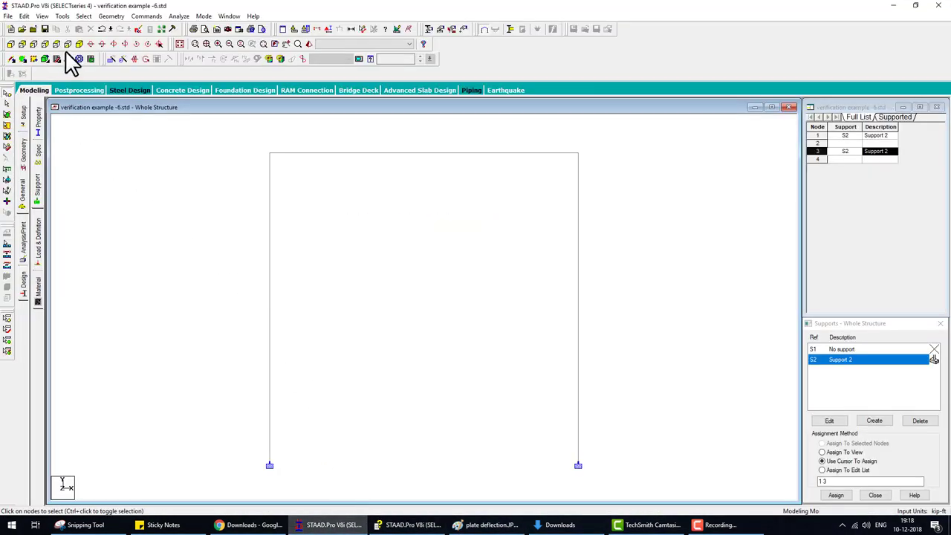
# Define a General prismatic section with AX 1 and IX, IY, IZ of 0.05
pyautogui.click(37, 123)
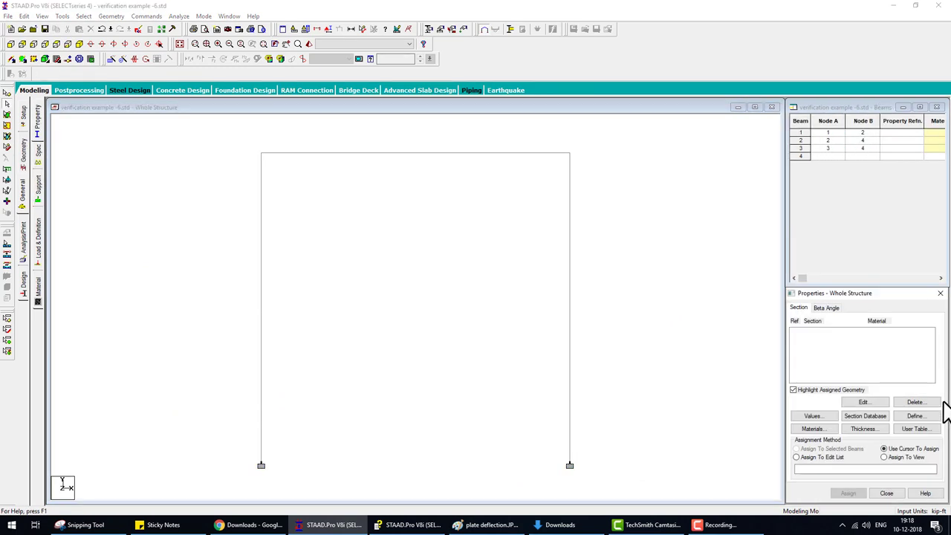
pyautogui.click(916, 416)
pyautogui.click(332, 209)
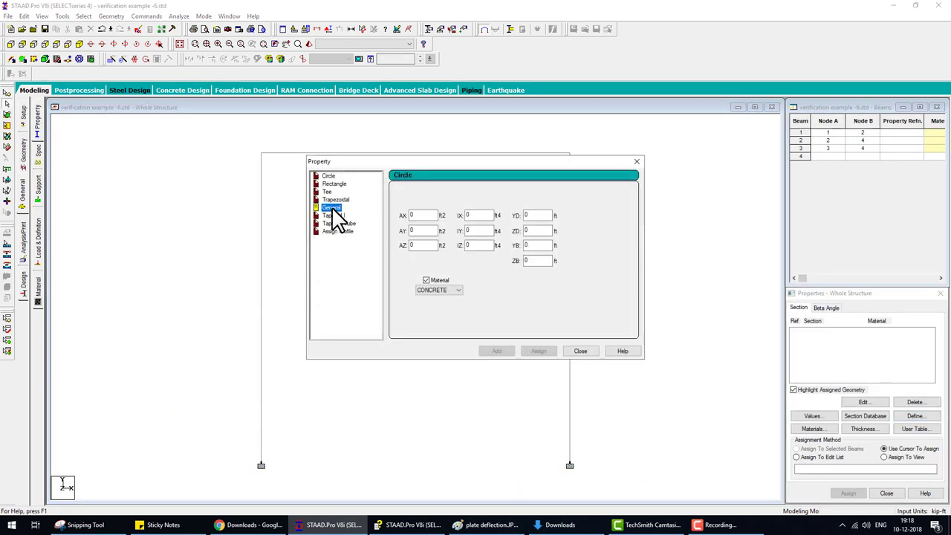
pyautogui.doubleClick(430, 215)
pyautogui.write('1')
pyautogui.press('Tab')
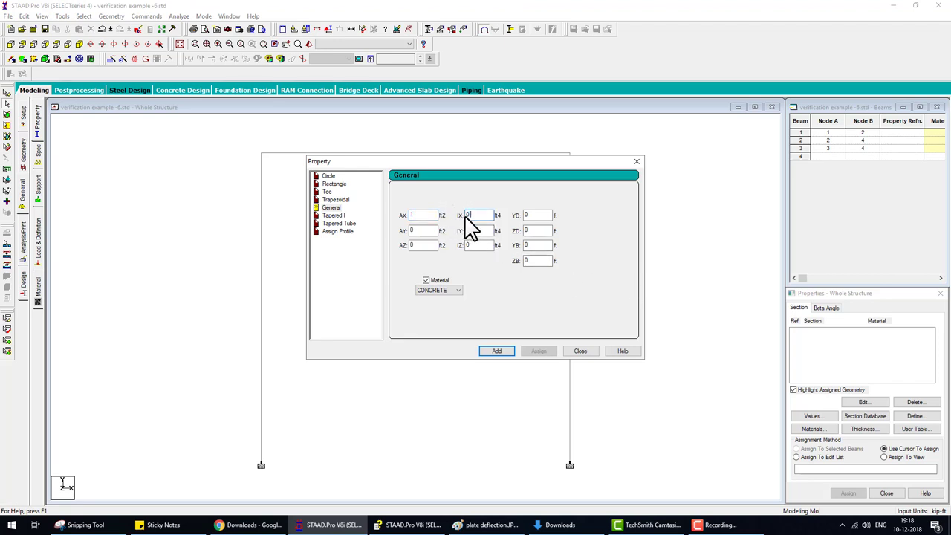
pyautogui.write('0.05')
pyautogui.press('Tab')
pyautogui.write('0.05')
pyautogui.press('Tab')
pyautogui.write('5')
# Add the section and assign it to all three members in view
pyautogui.click(499, 351)
pyautogui.click(578, 352)
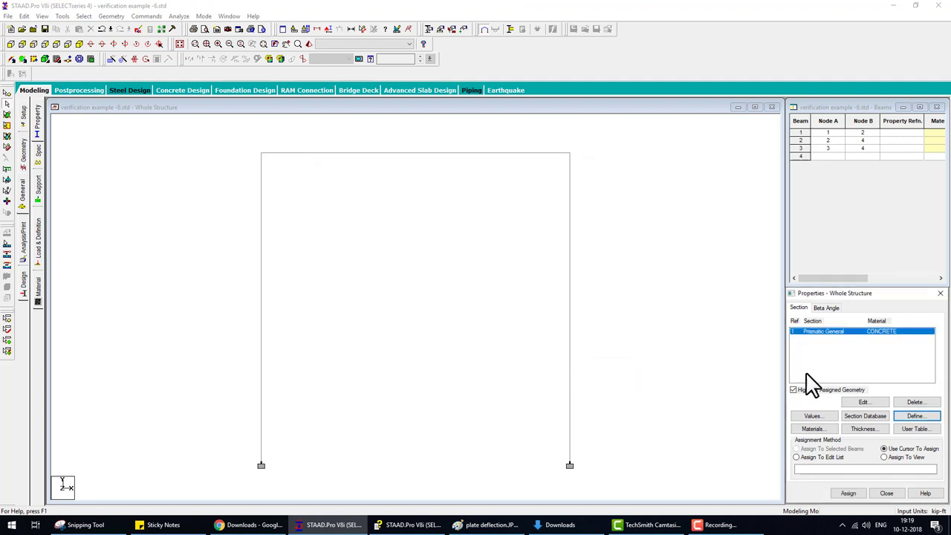
pyautogui.click(851, 493)
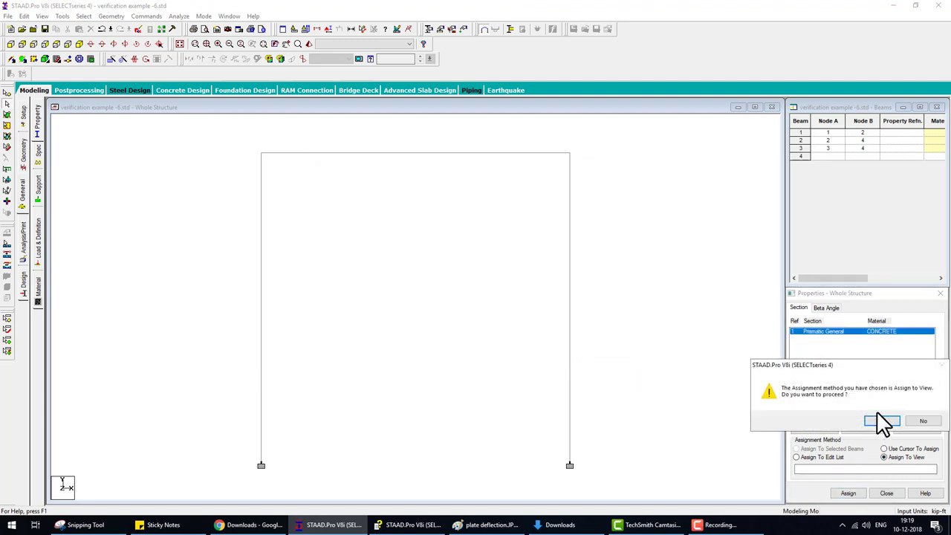
pyautogui.click(821, 422)
pyautogui.click(39, 236)
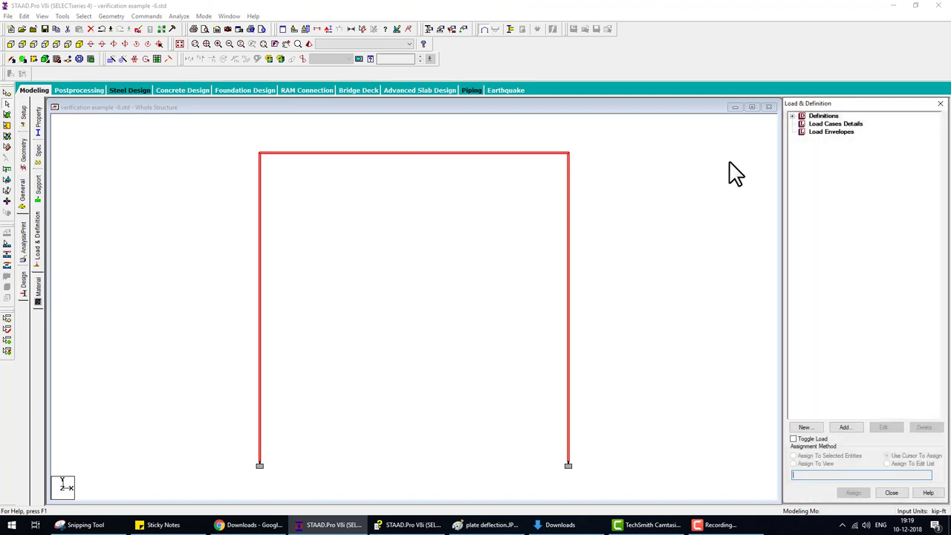
# Create primary load case 1 titled 'dead'
pyautogui.click(824, 124)
pyautogui.click(847, 427)
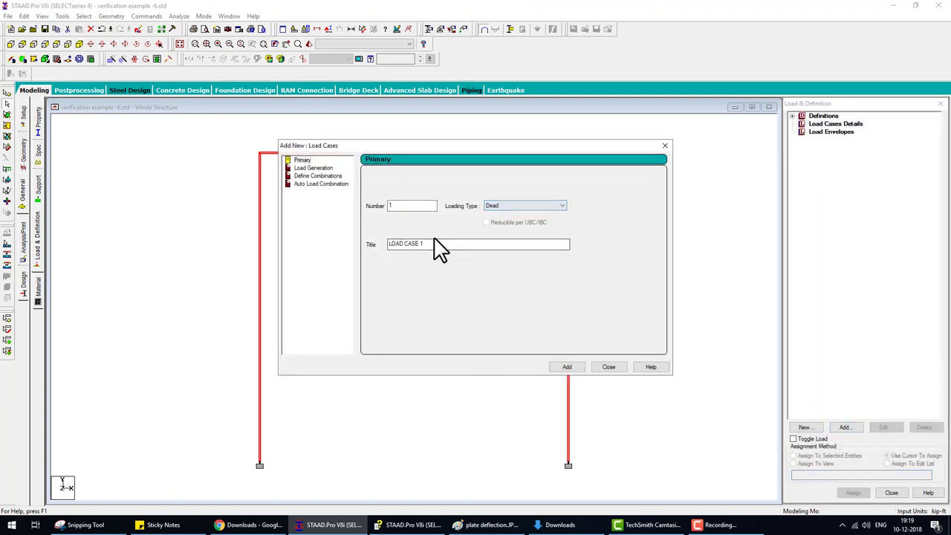
pyautogui.moveTo(435, 247); pyautogui.dragTo(382, 242)
pyautogui.write('dead')
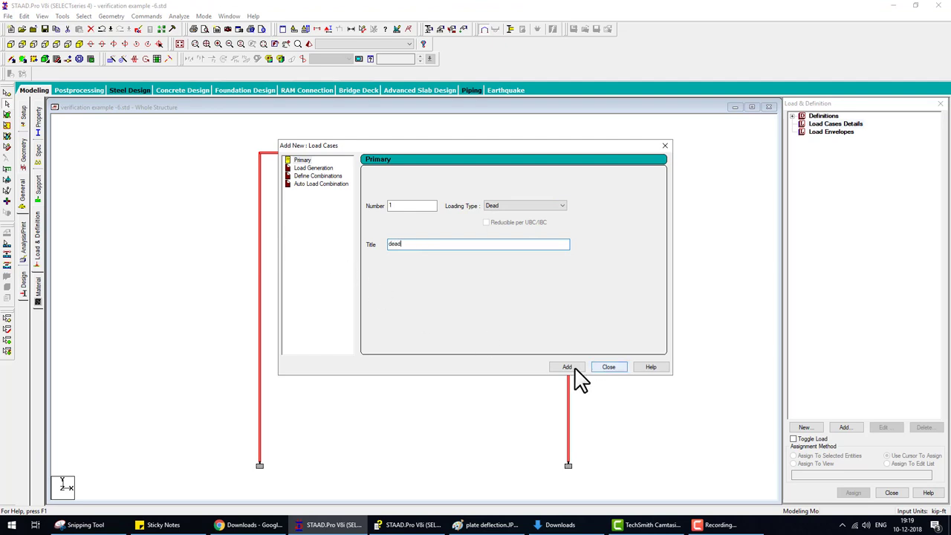
pyautogui.click(567, 366)
pyautogui.click(608, 367)
# Add a uniform member load W1 of -2 kip/ft in GY to the dead case
pyautogui.click(828, 132)
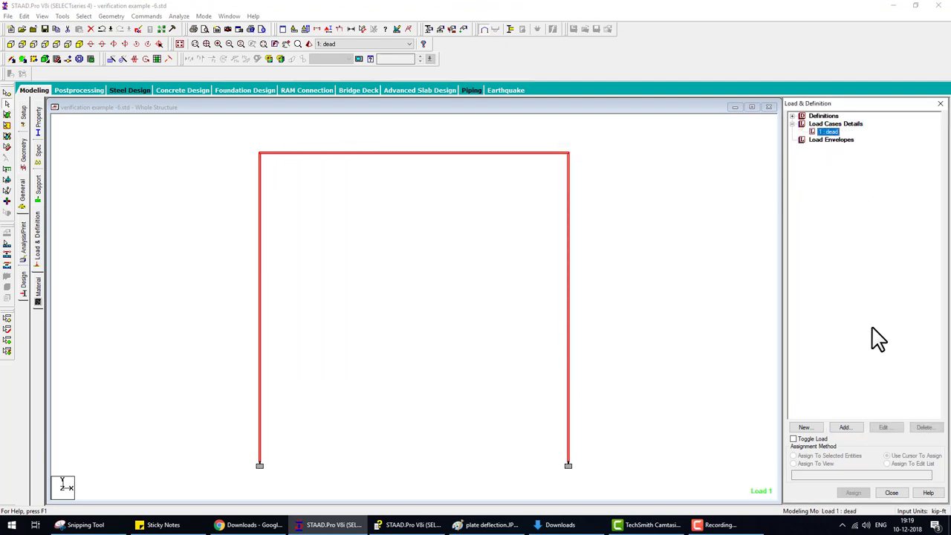
pyautogui.click(846, 427)
pyautogui.click(265, 140)
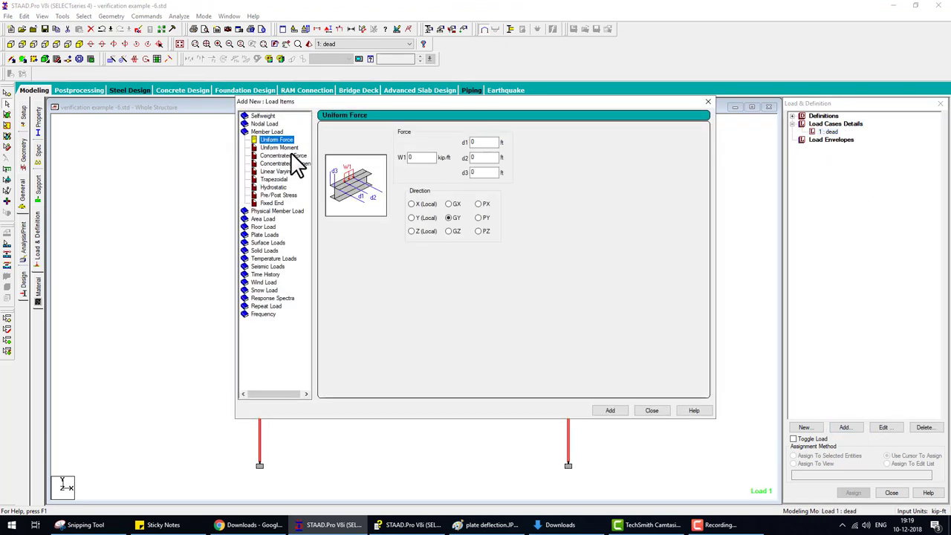
pyautogui.click(421, 156)
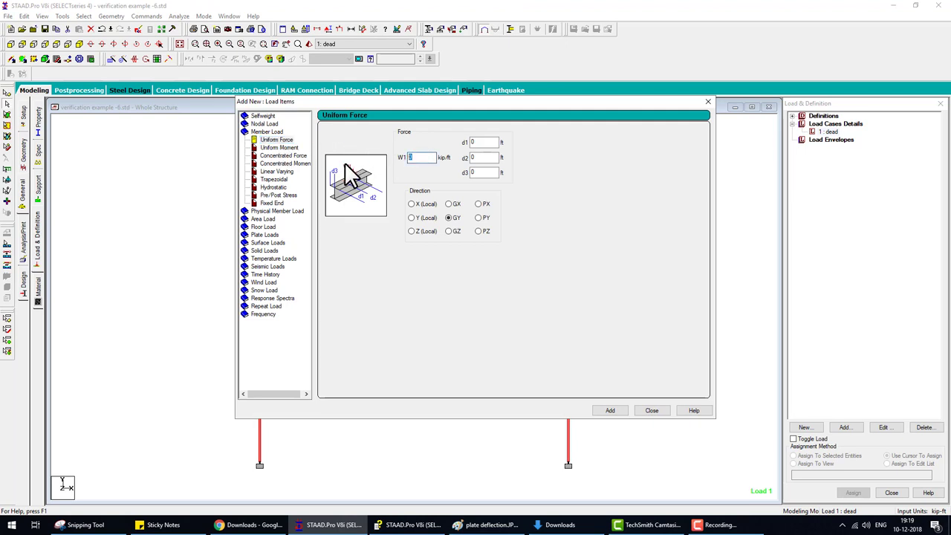
pyautogui.write('-2')
pyautogui.click(613, 410)
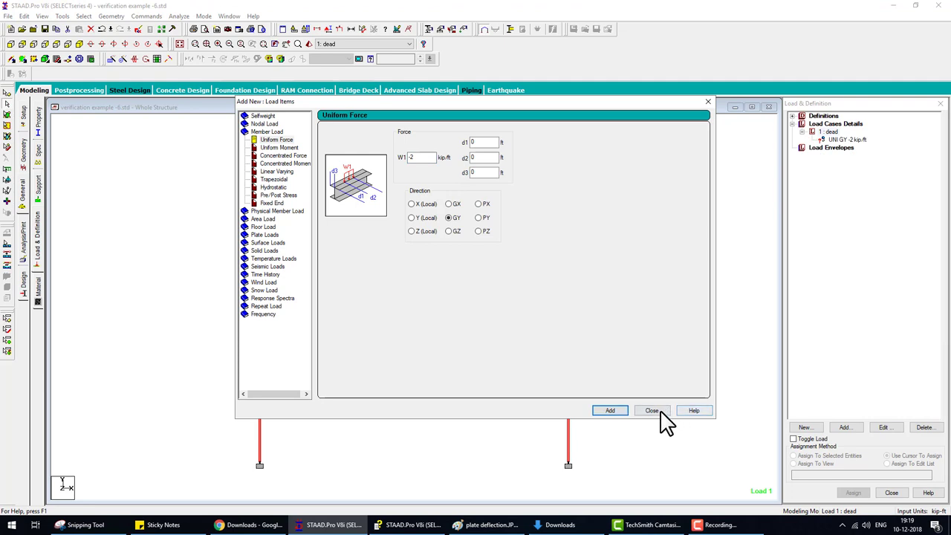
pyautogui.click(654, 411)
# Assign the -2 kip/ft uniform load to the top beam, member 2
pyautogui.click(846, 139)
pyautogui.click(505, 153)
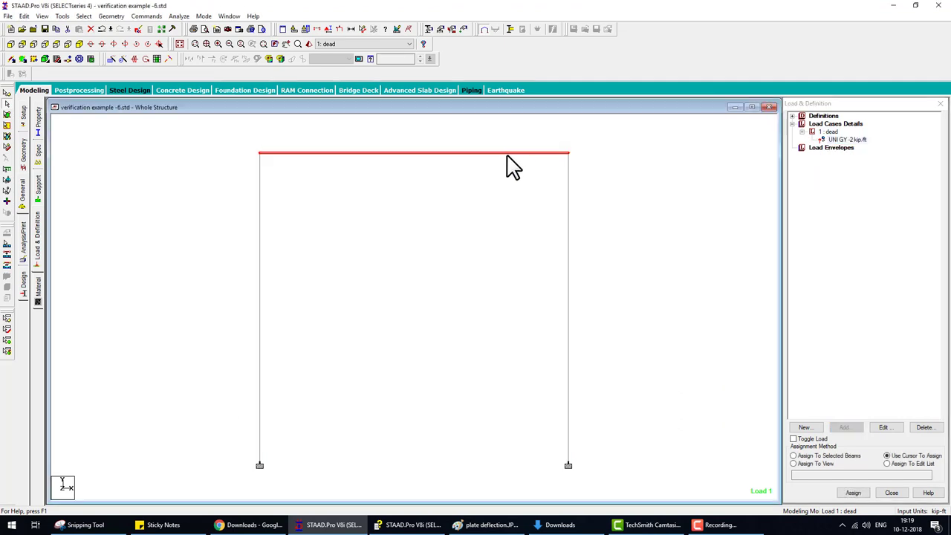
pyautogui.click(853, 493)
pyautogui.click(386, 153)
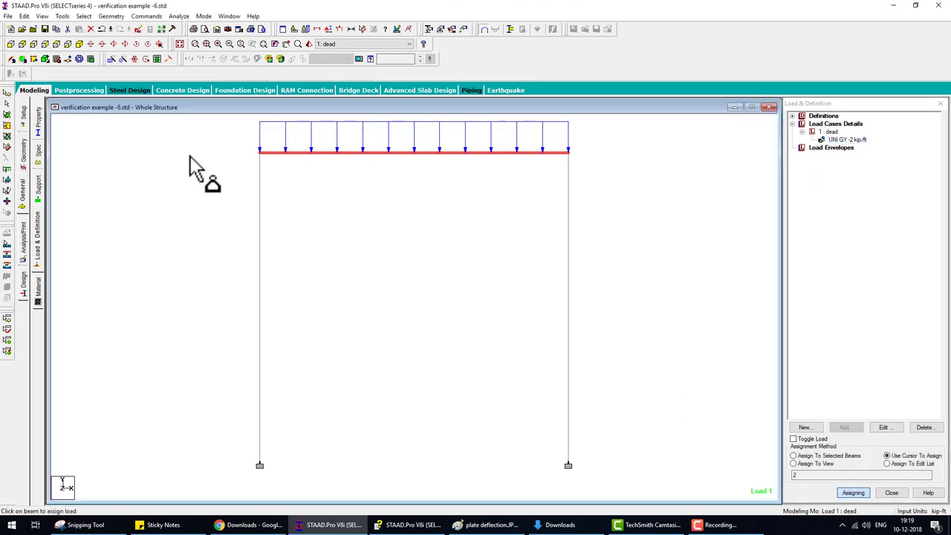
pyautogui.click(28, 238)
# Add Perform Analysis with Print All and run the analysis
pyautogui.click(427, 288)
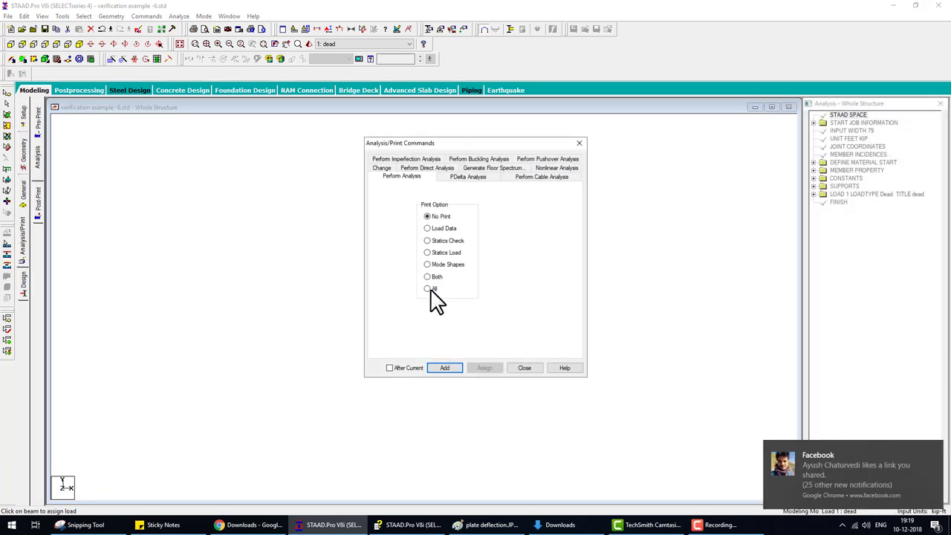
pyautogui.click(445, 368)
pyautogui.click(523, 368)
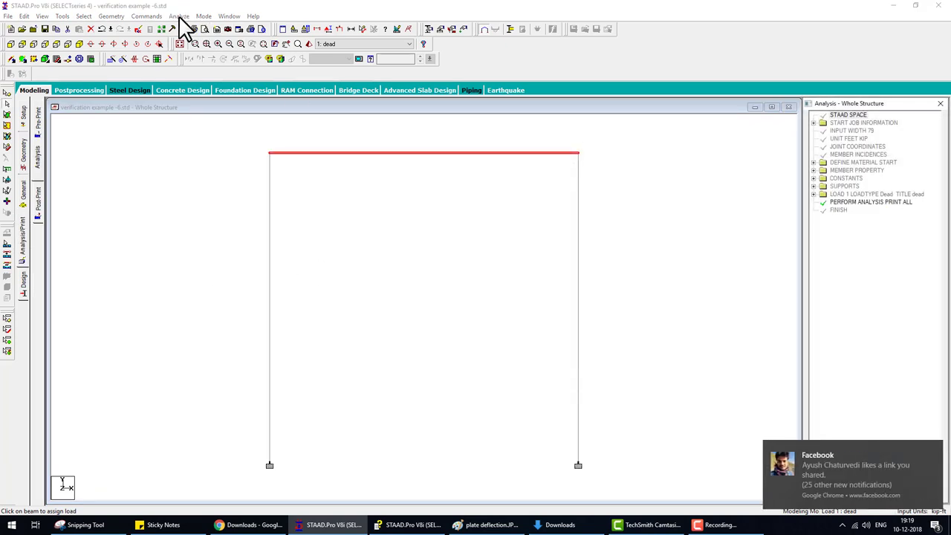
pyautogui.click(182, 16)
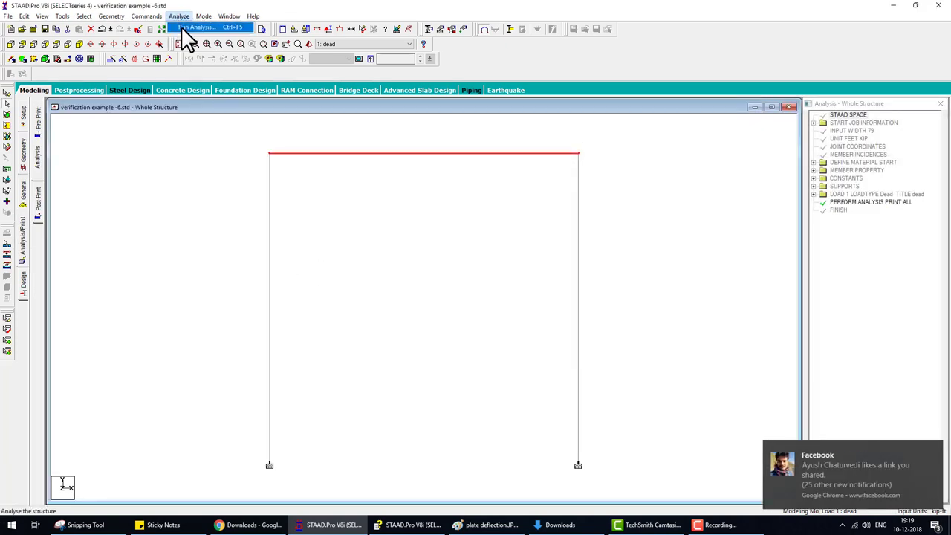
pyautogui.click(189, 29)
pyautogui.click(417, 276)
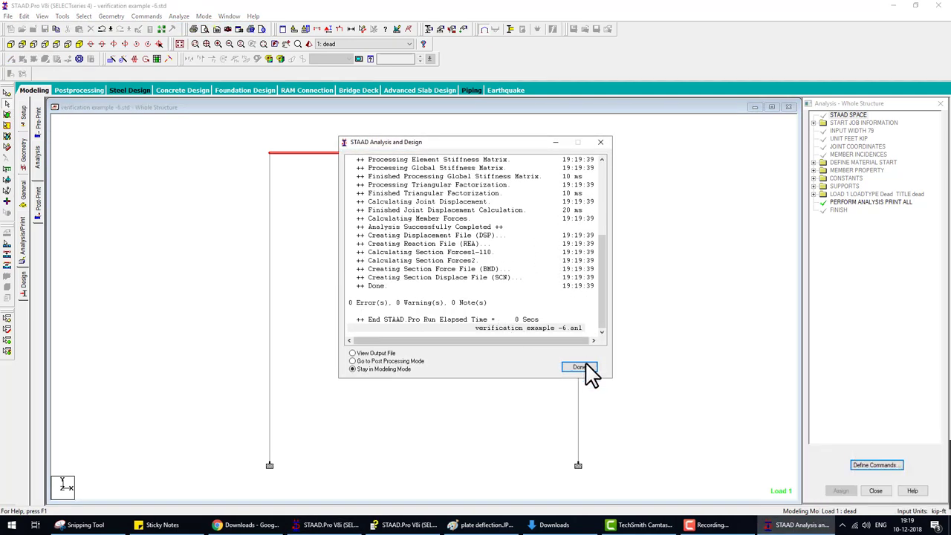
pyautogui.click(586, 367)
# Show the Bending Z diagram for 'dead' labelled with maximums 60.247 and -75.335 kNm
pyautogui.click(87, 92)
pyautogui.click(488, 335)
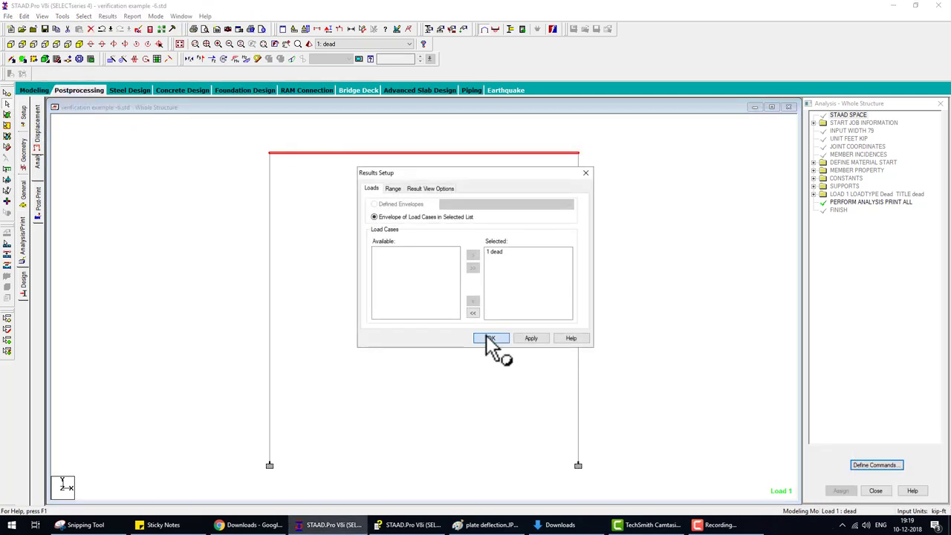
pyautogui.click(246, 59)
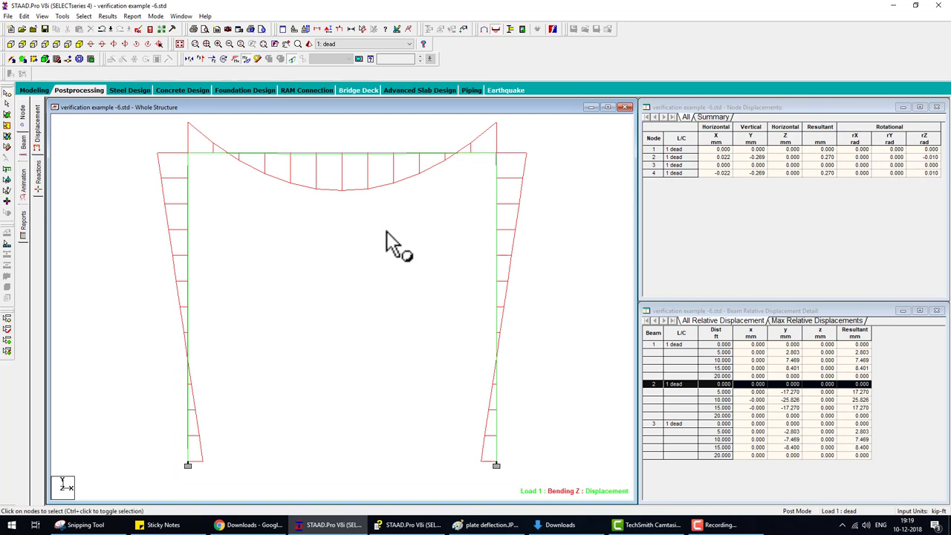
pyautogui.click(289, 58)
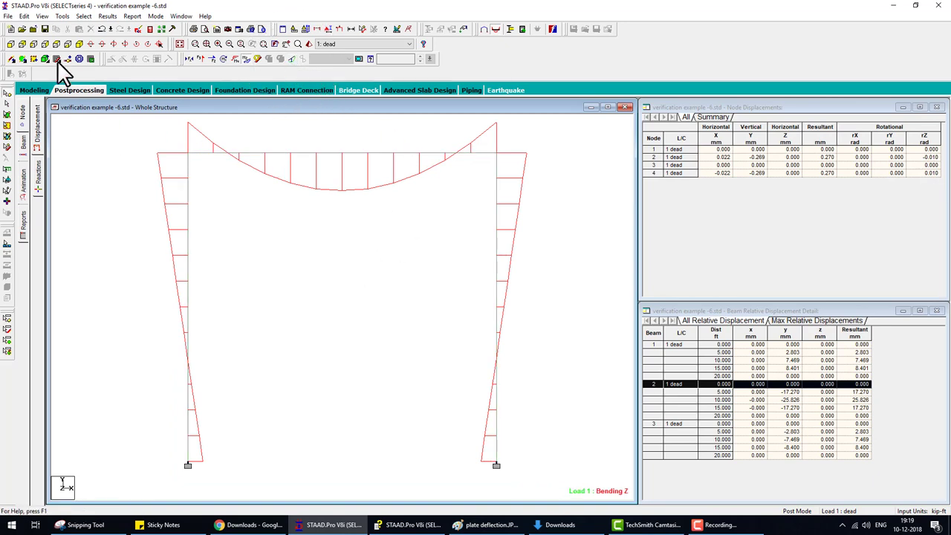
pyautogui.click(106, 16)
pyautogui.click(120, 171)
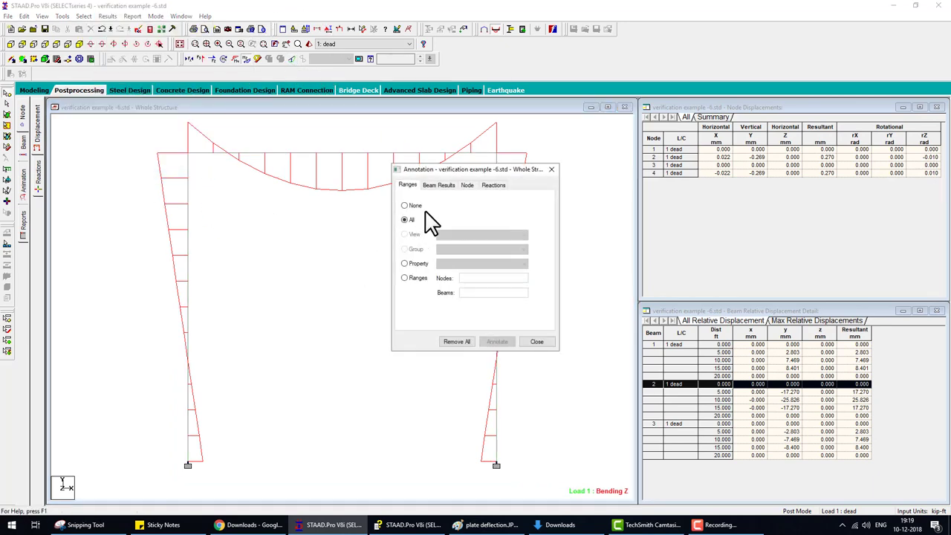
pyautogui.click(438, 186)
pyautogui.click(454, 211)
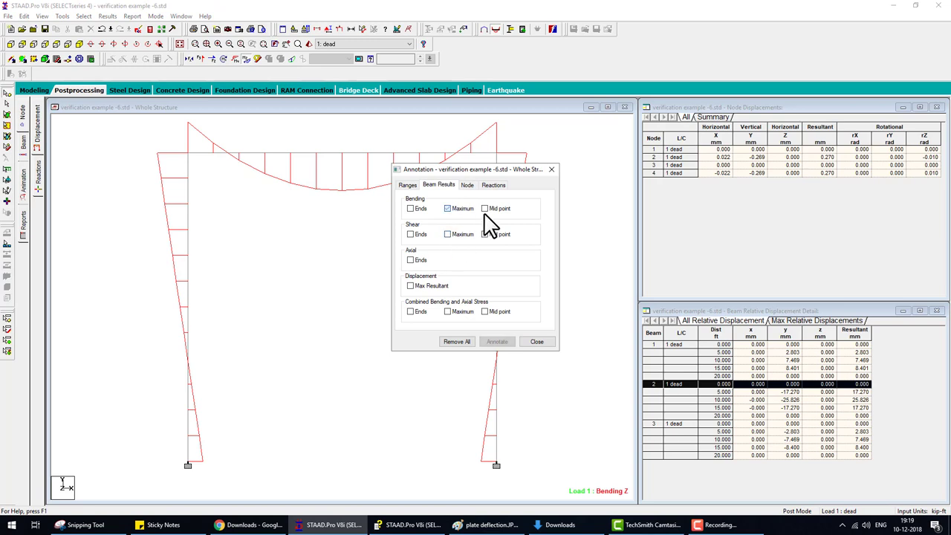
pyautogui.click(497, 341)
pyautogui.click(537, 341)
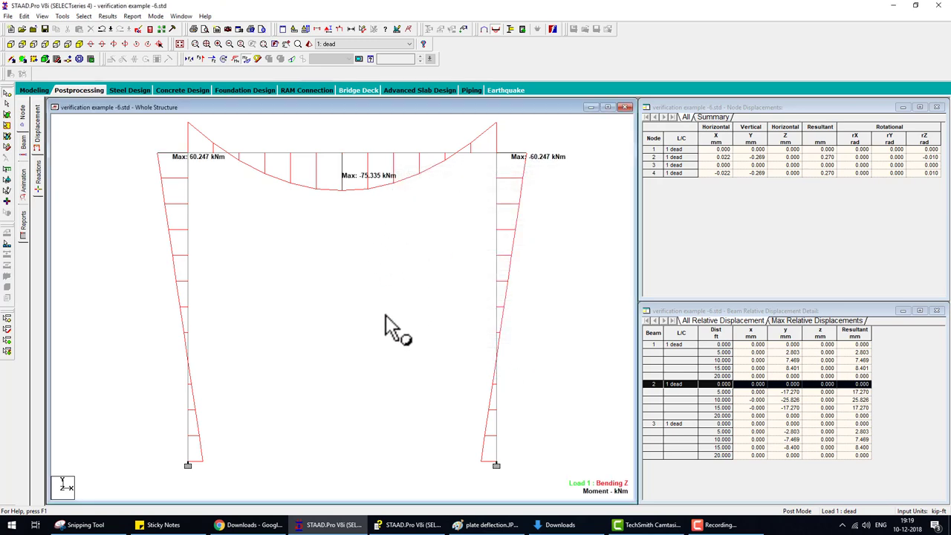
# Convert 75.335 kN-m to 55.564265 kip-ft in the Unit Converter and compare with help
pyautogui.click(83, 16)
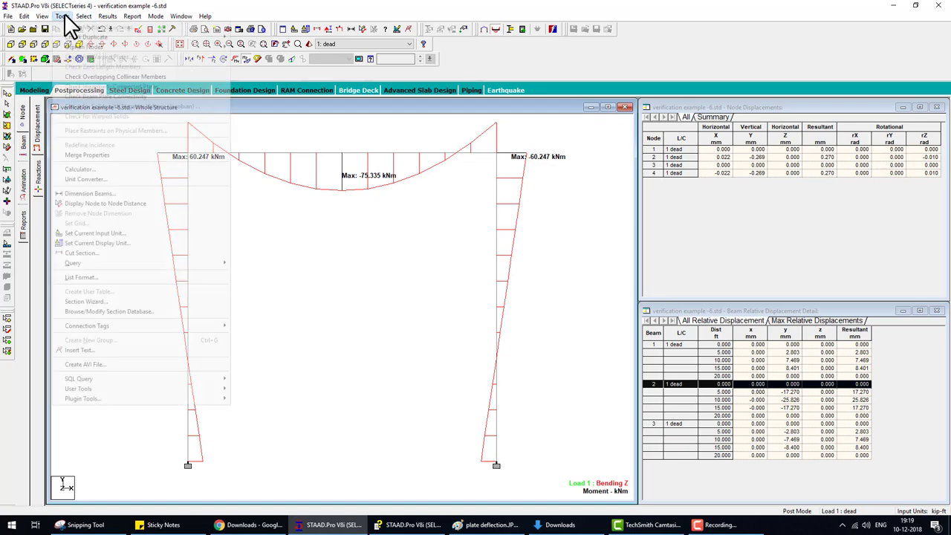
pyautogui.click(63, 16)
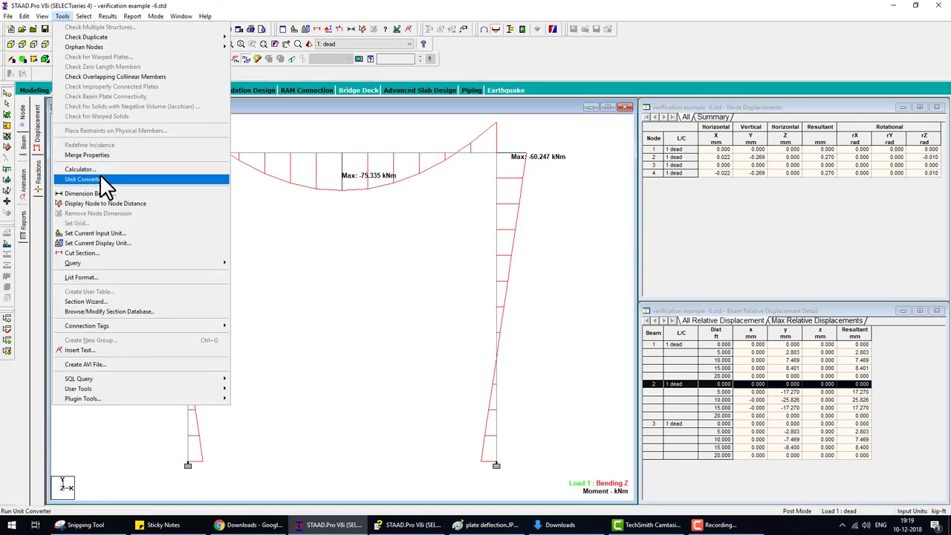
pyautogui.click(97, 178)
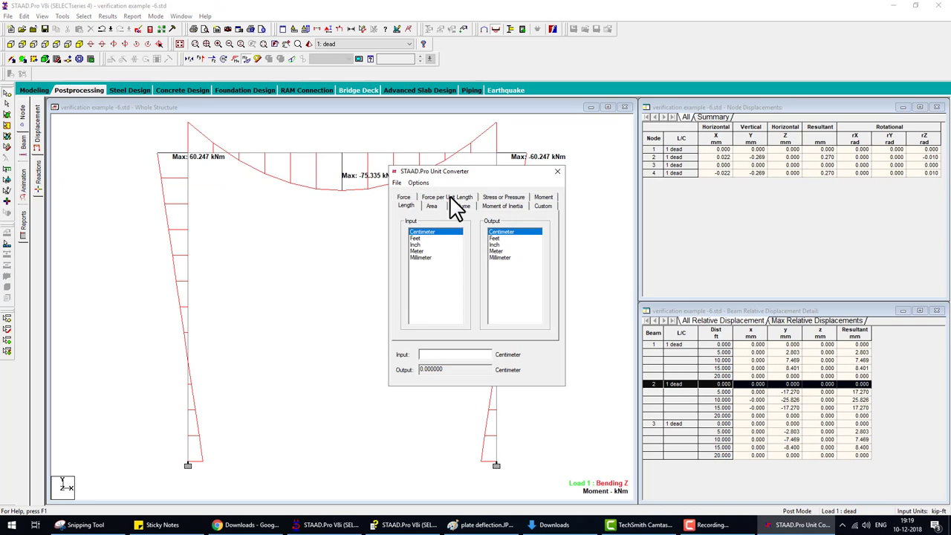
pyautogui.click(446, 197)
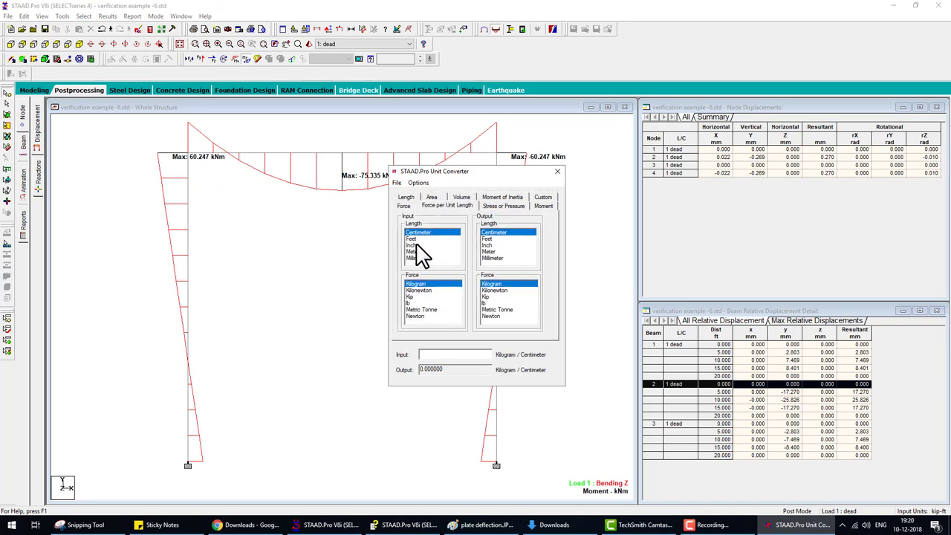
pyautogui.moveTo(442, 174); pyautogui.dragTo(479, 172)
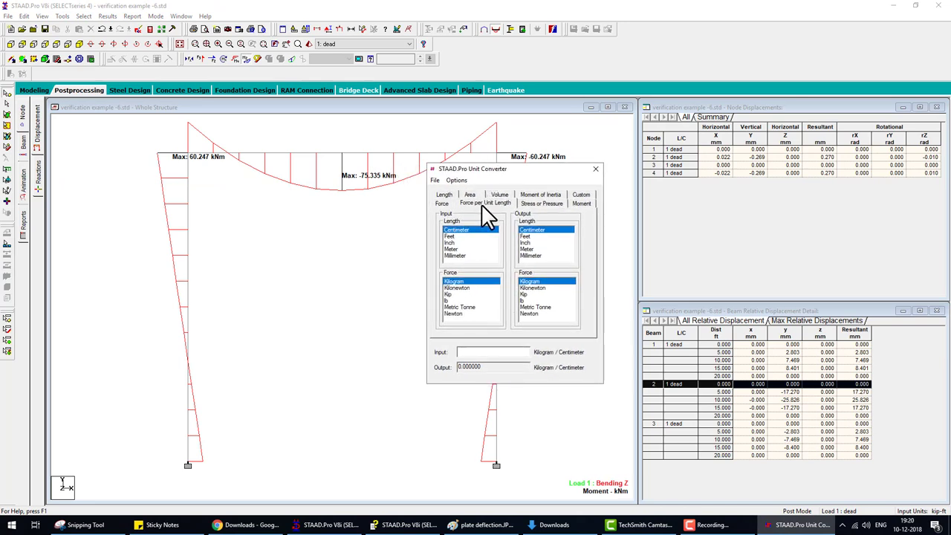
pyautogui.click(457, 250)
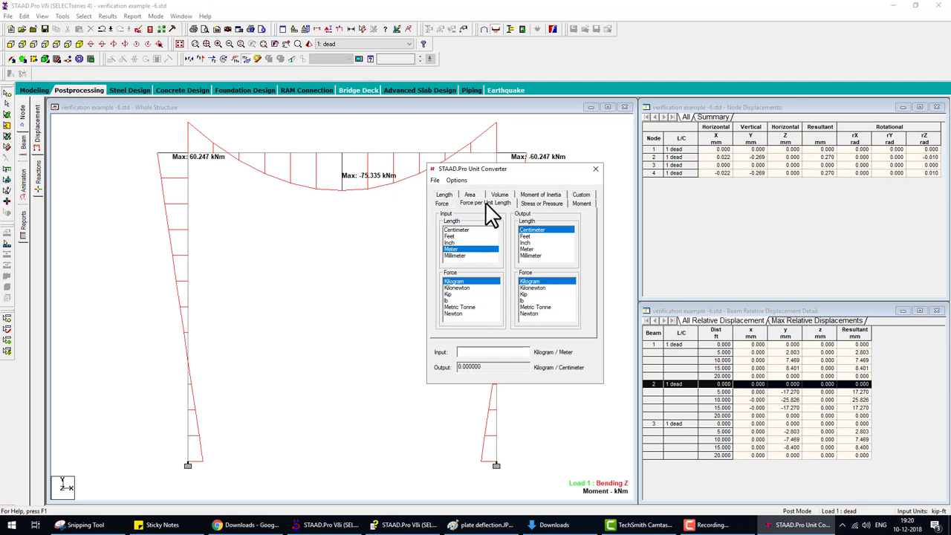
pyautogui.click(583, 204)
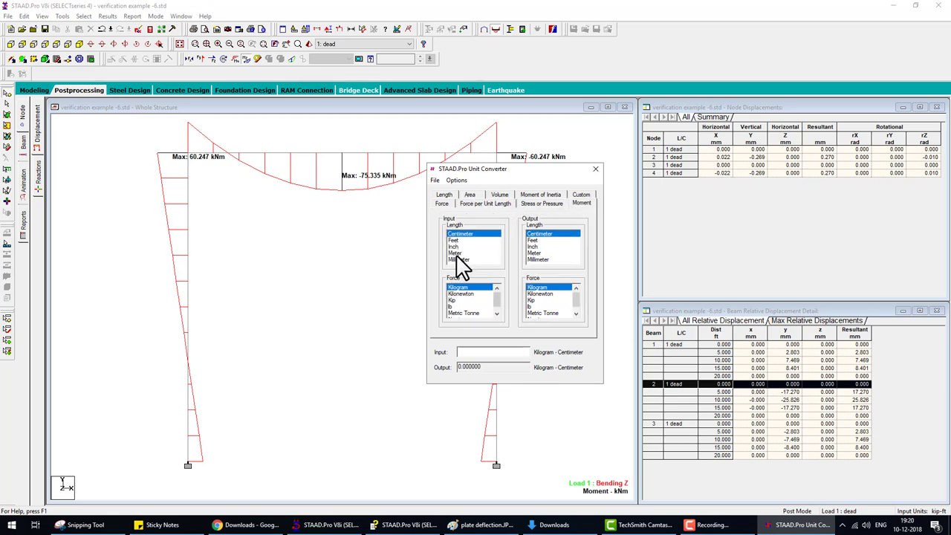
pyautogui.click(458, 253)
pyautogui.click(462, 294)
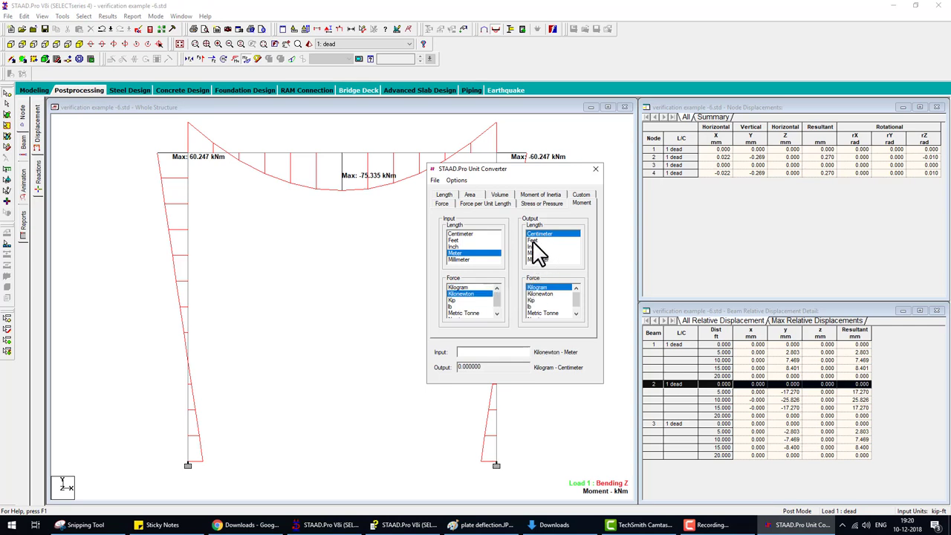
pyautogui.click(532, 241)
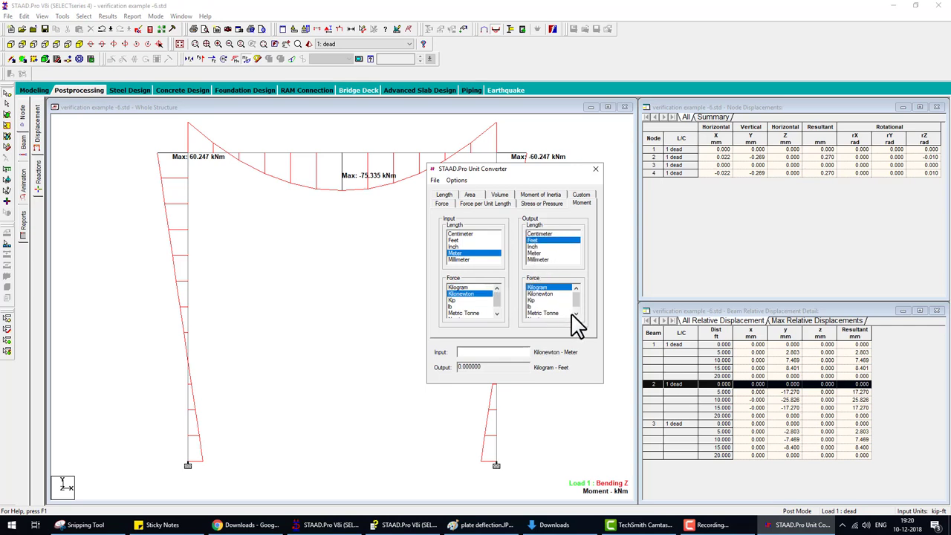
pyautogui.click(533, 300)
pyautogui.write('75.335')
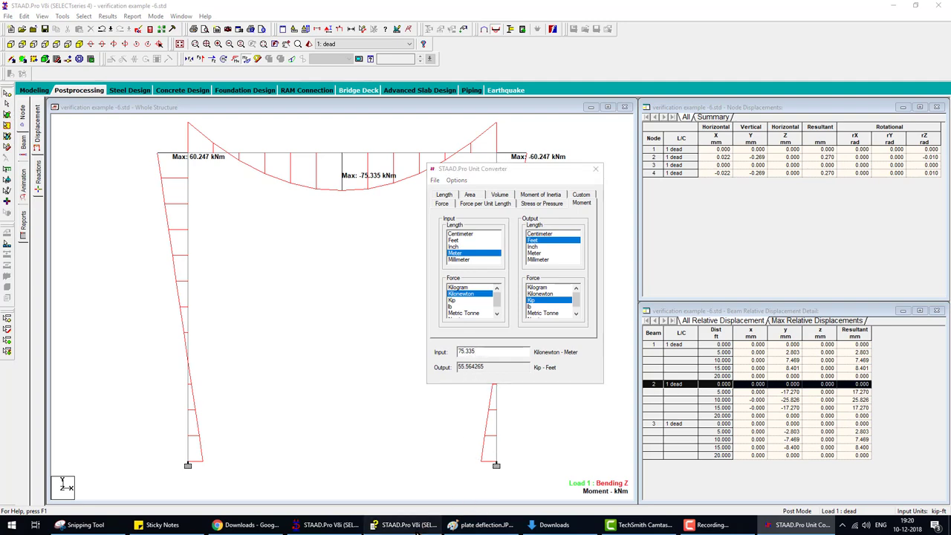
pyautogui.click(405, 525)
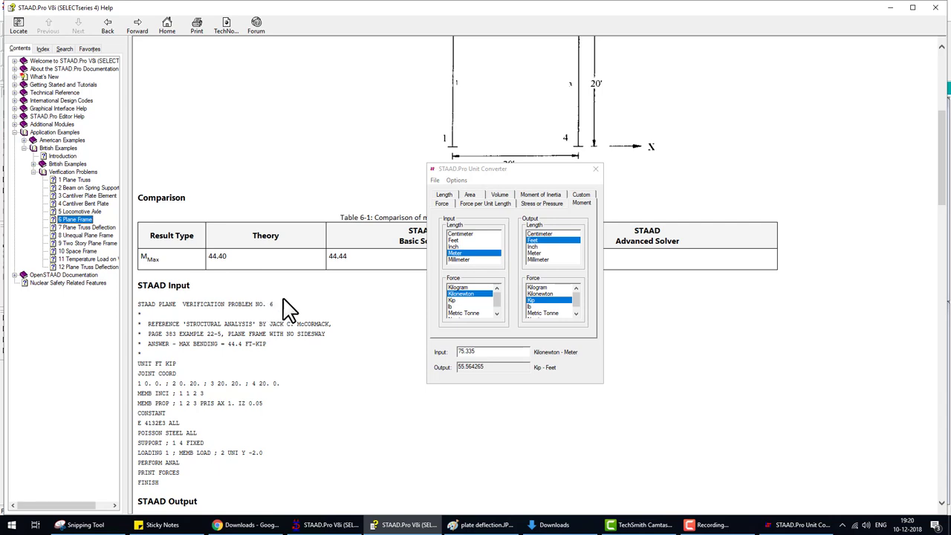
# Review the help page's Comparison table and STAAD Input, then return to the Bending Z diagram
pyautogui.scroll(3, 331, 316)
pyautogui.scroll(2, 330, 315)
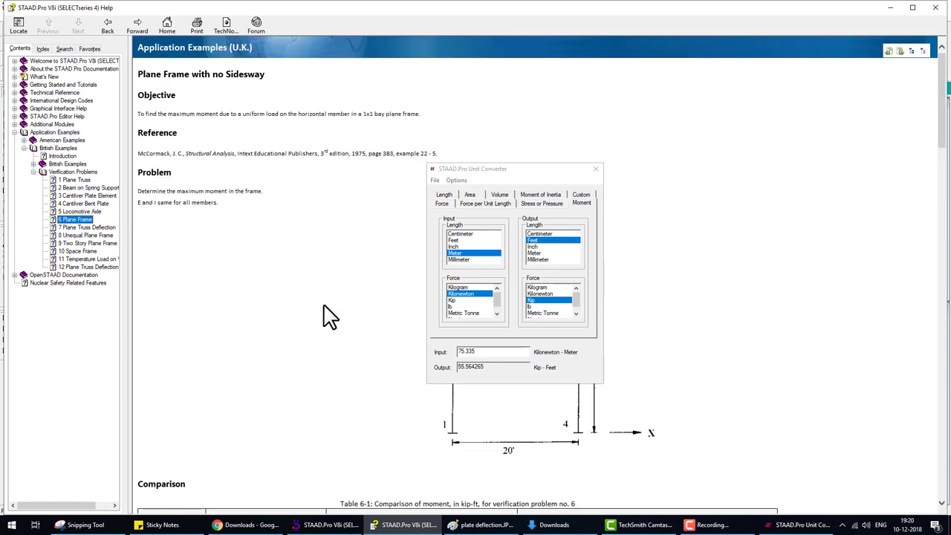
pyautogui.scroll(-2, 279, 248)
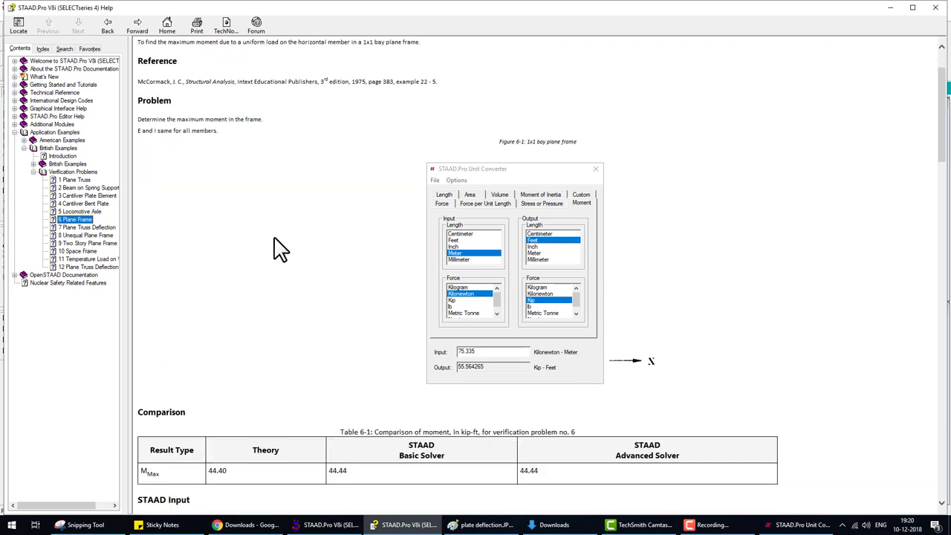
pyautogui.scroll(-3, 278, 248)
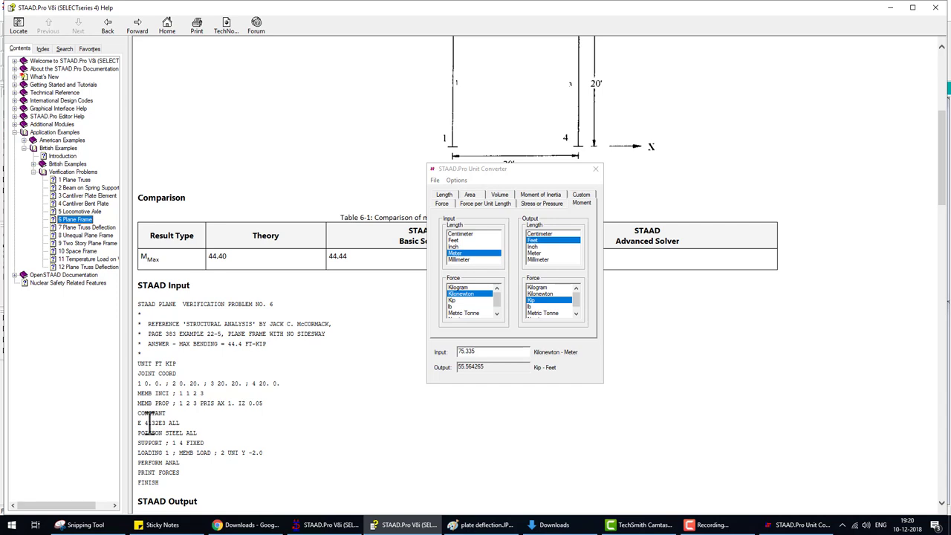
pyautogui.click(326, 524)
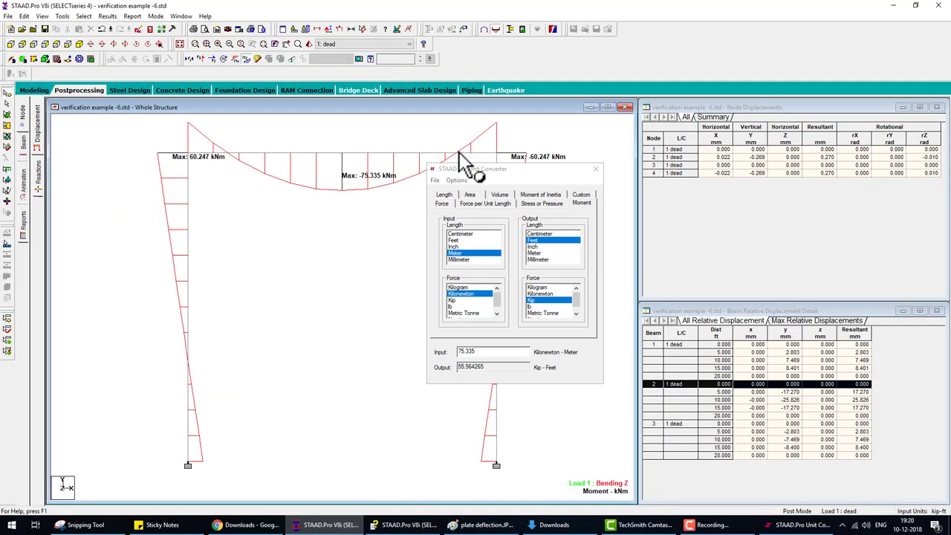
# Open the model's input file in STAAD Editor beside the verification help page's input
pyautogui.click(138, 29)
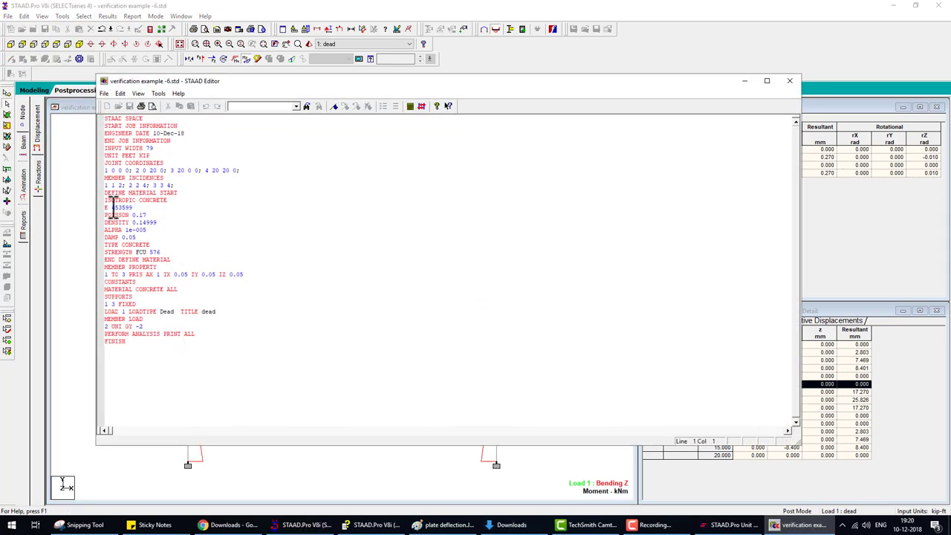
pyautogui.click(371, 524)
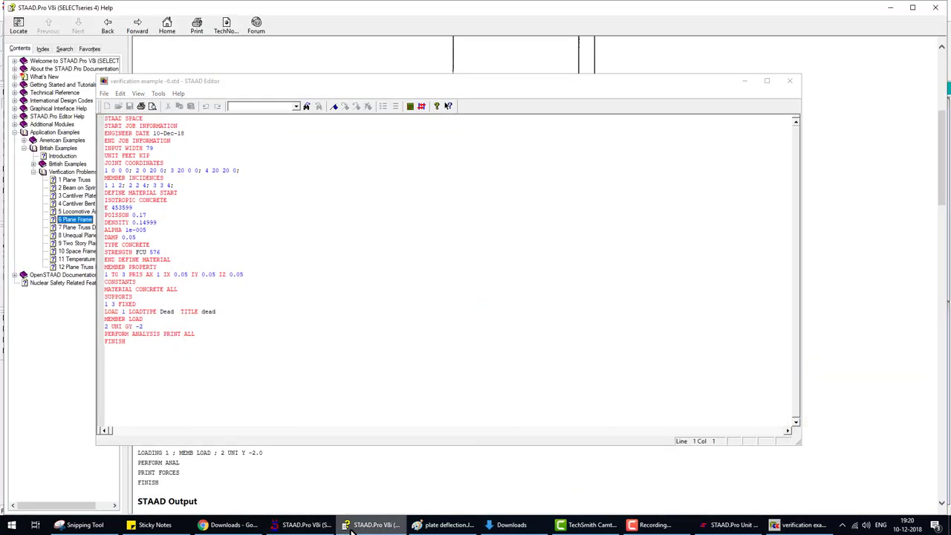
pyautogui.moveTo(274, 89); pyautogui.dragTo(474, 94)
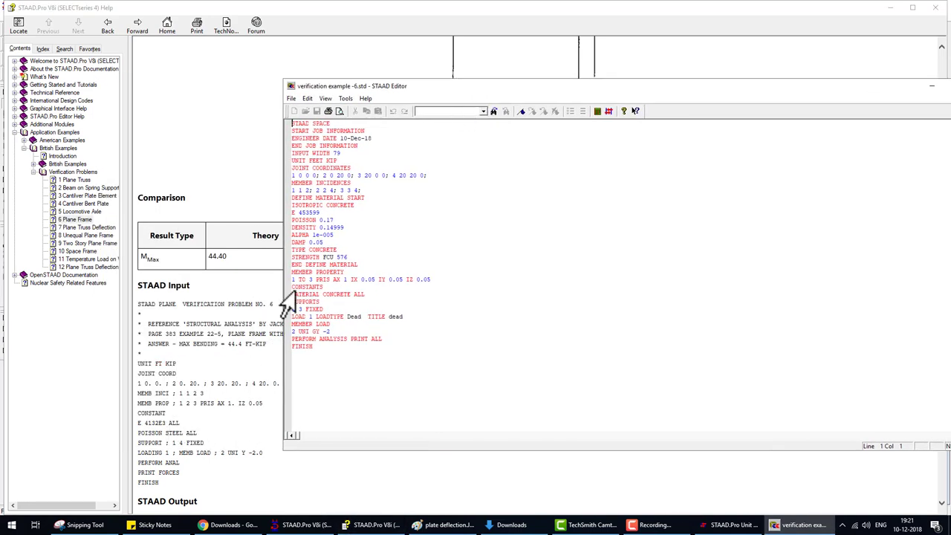
# Replace the elastic modulus on line 13 with 4132000 and close the editor
pyautogui.moveTo(304, 212); pyautogui.dragTo(338, 214)
pyautogui.write('132000')
pyautogui.doubleClick(862, 91)
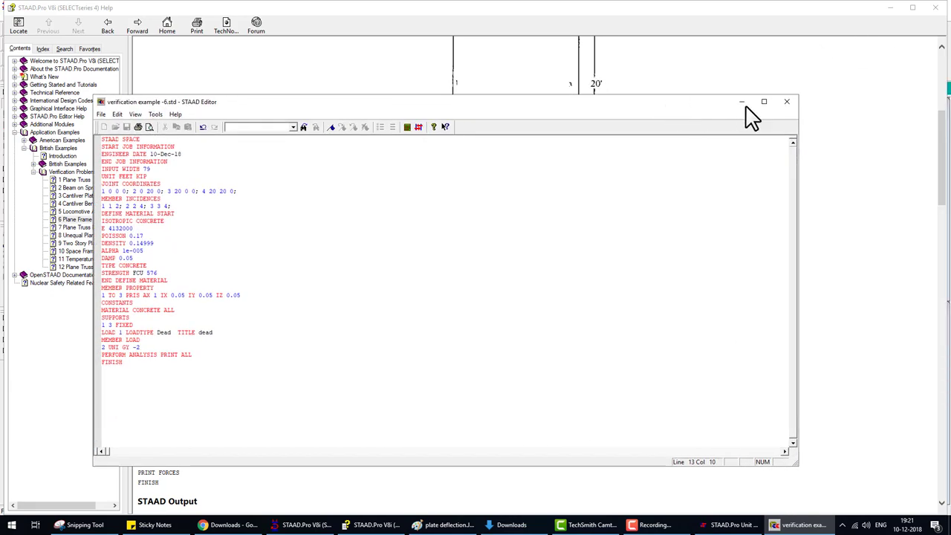
pyautogui.click(787, 101)
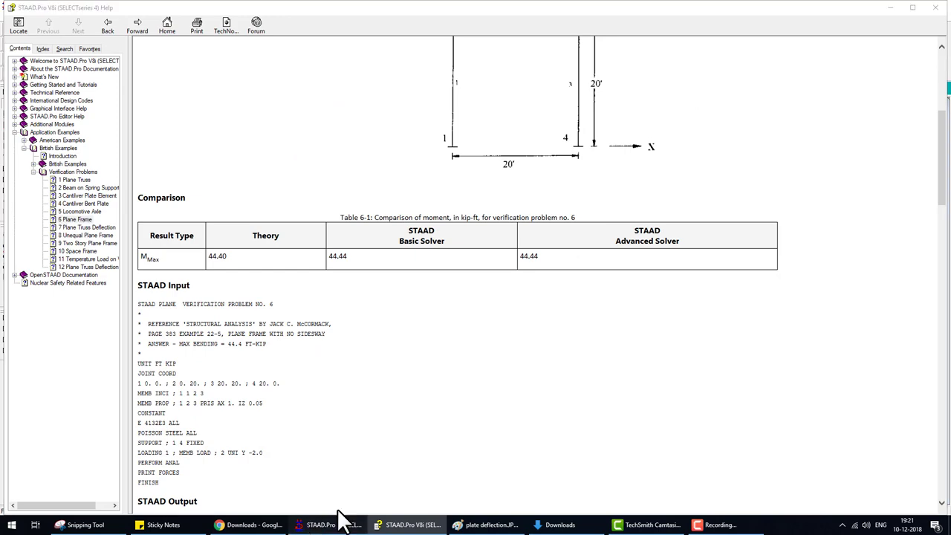
pyautogui.click(338, 520)
# Rerun the analysis, accept the dead load case, and display the bending moment diagram
pyautogui.click(178, 16)
pyautogui.click(186, 35)
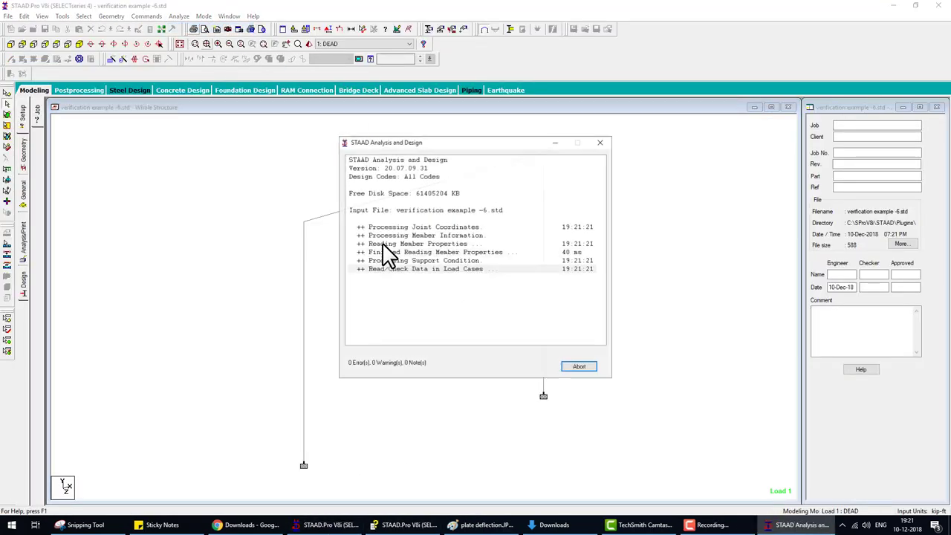
pyautogui.click(576, 367)
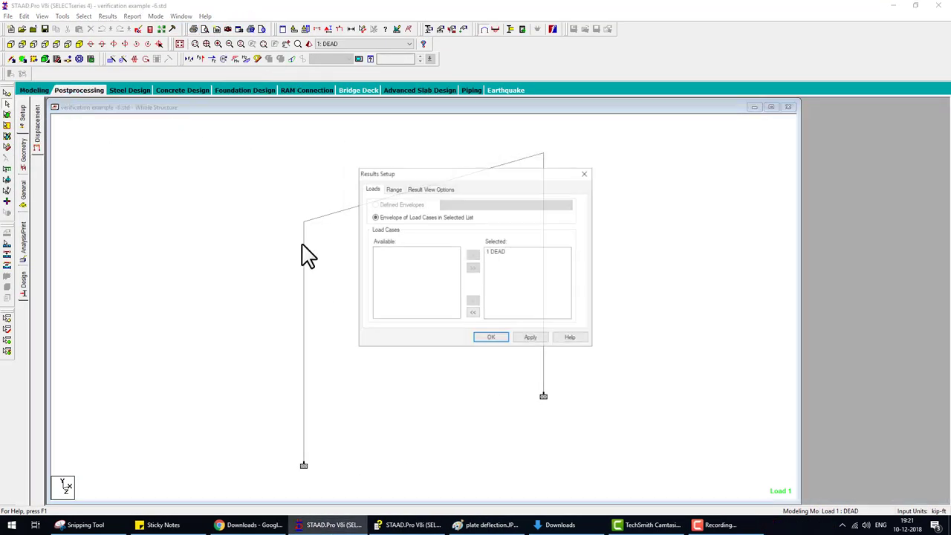
pyautogui.click(487, 337)
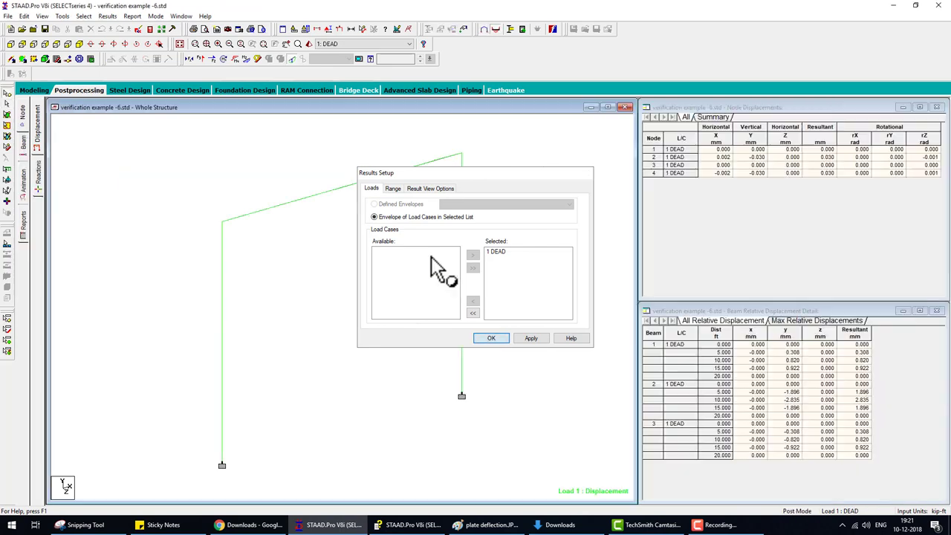
pyautogui.click(243, 58)
# Label the beam maximum bending moments, showing 60.247 kNm and -75.335 kNm
pyautogui.click(107, 16)
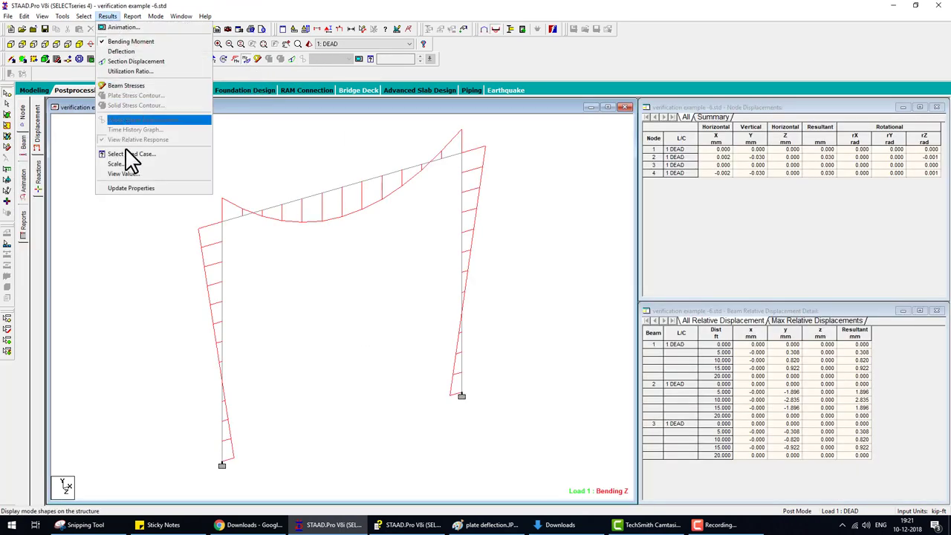
pyautogui.click(185, 174)
pyautogui.click(438, 185)
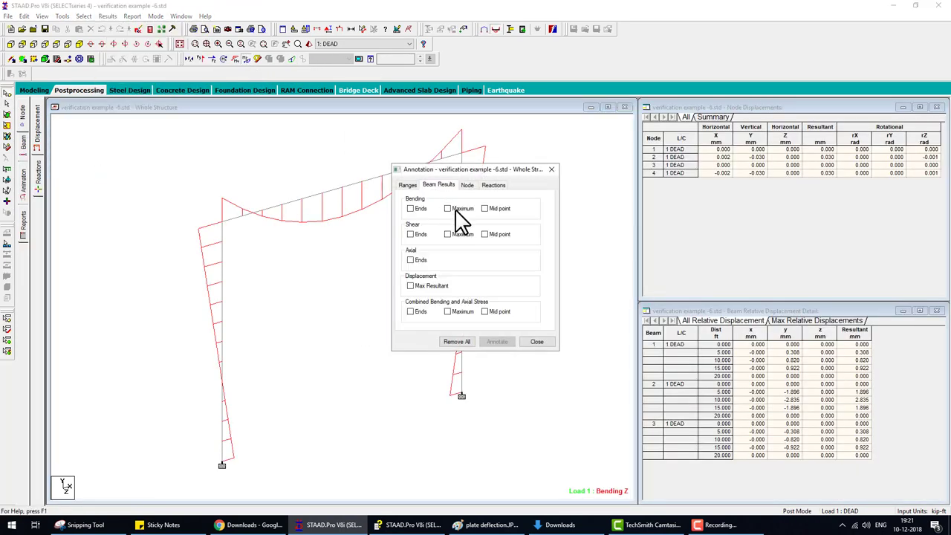
pyautogui.click(499, 341)
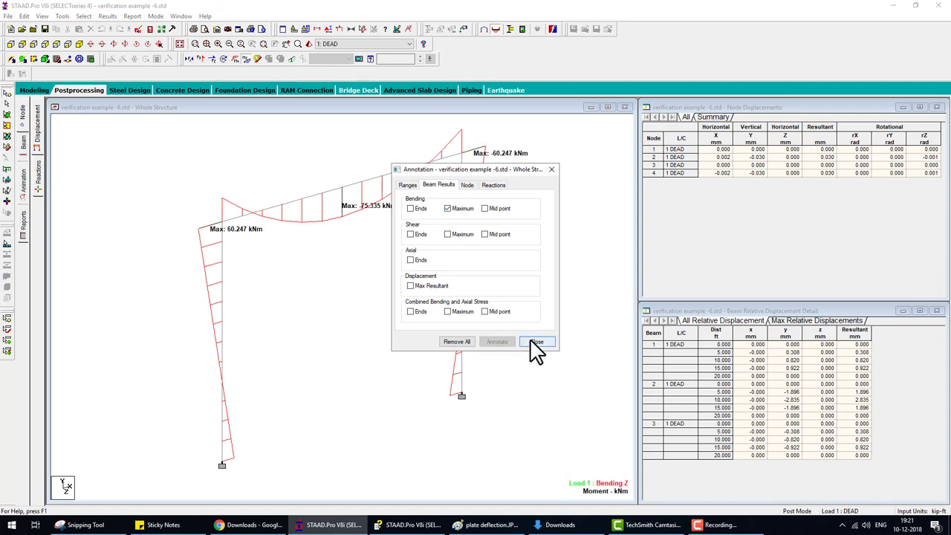
pyautogui.click(536, 341)
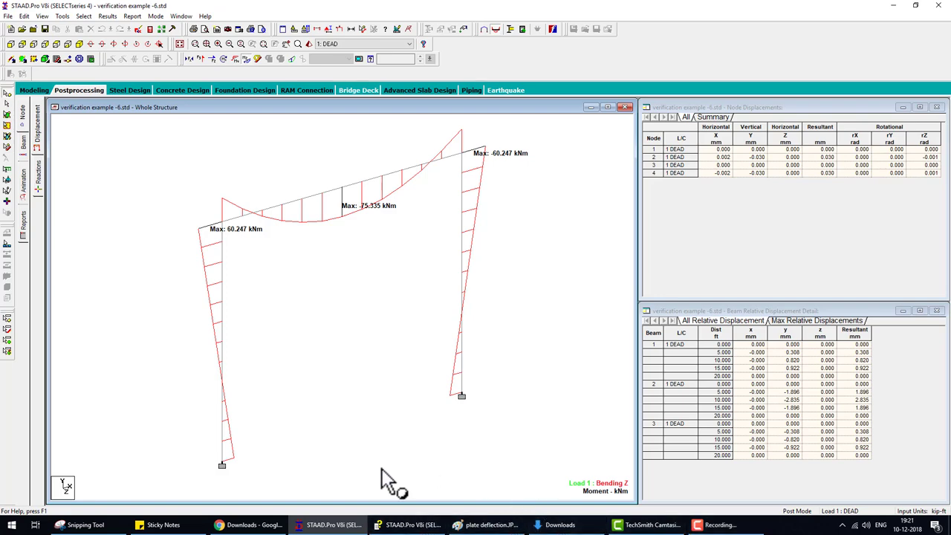
pyautogui.click(409, 525)
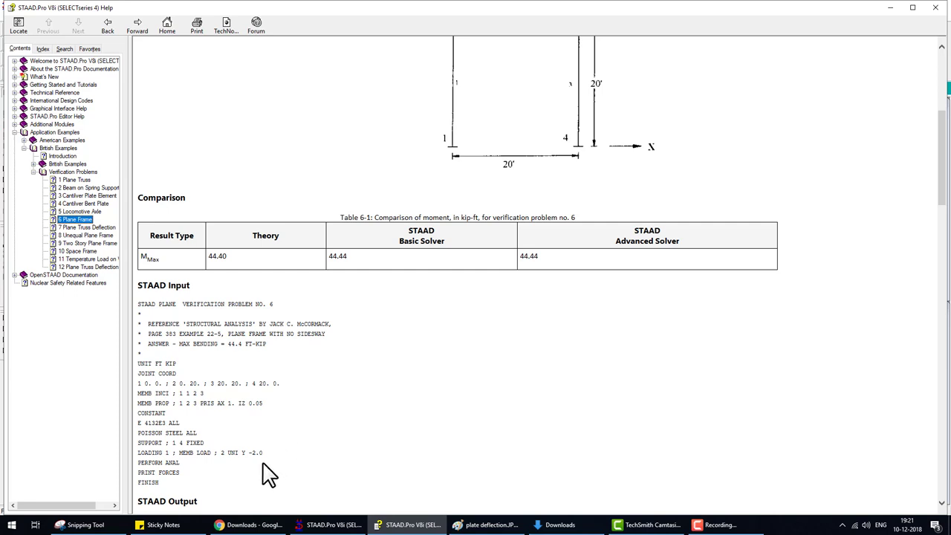
pyautogui.scroll(5, 269, 472)
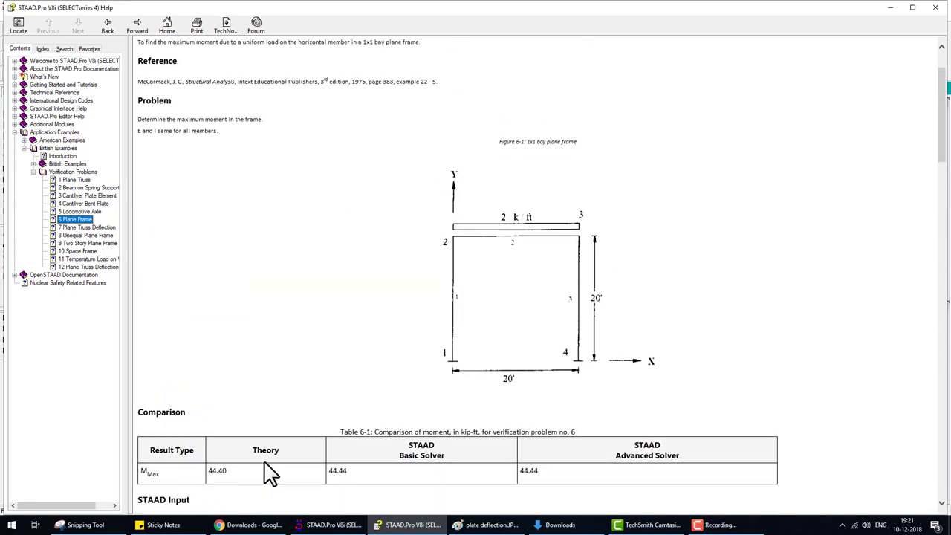
pyautogui.scroll(-5, 269, 472)
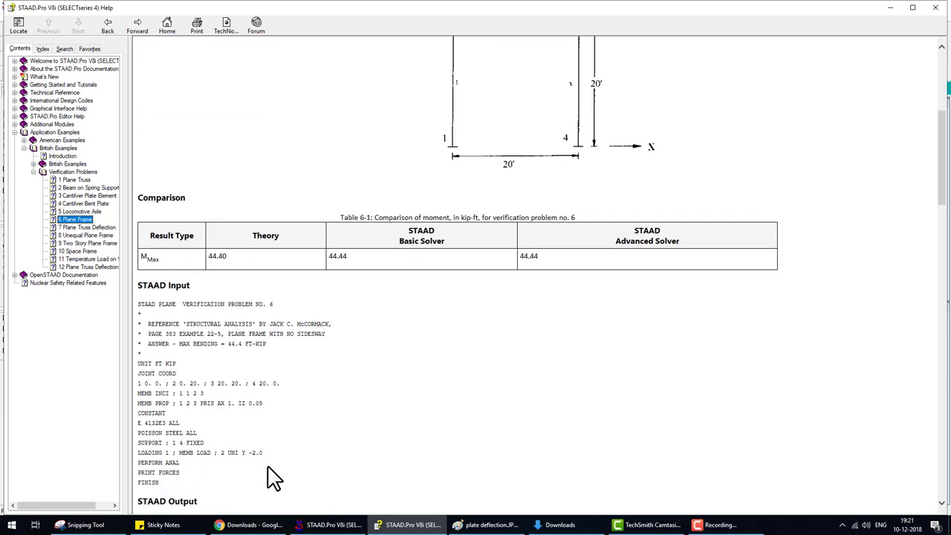
pyautogui.scroll(3, 269, 471)
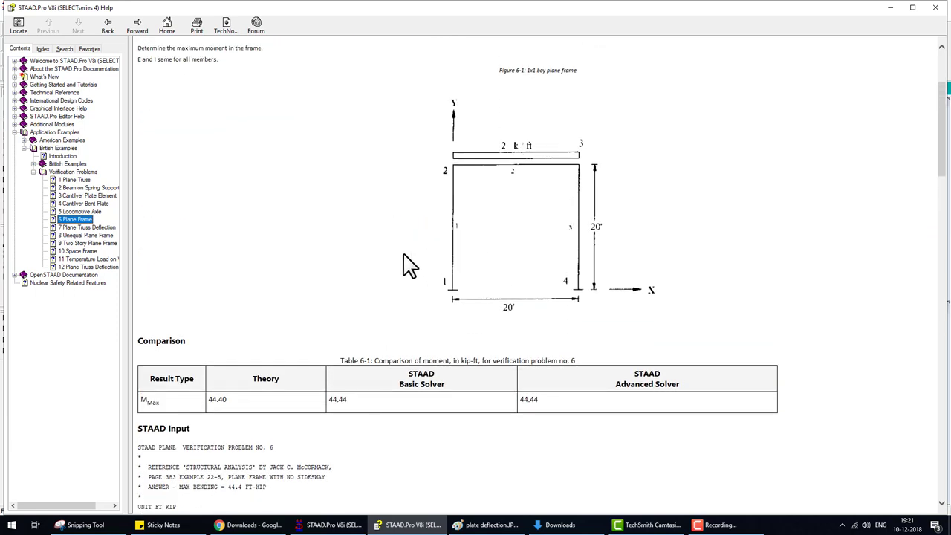
pyautogui.scroll(-2, 427, 268)
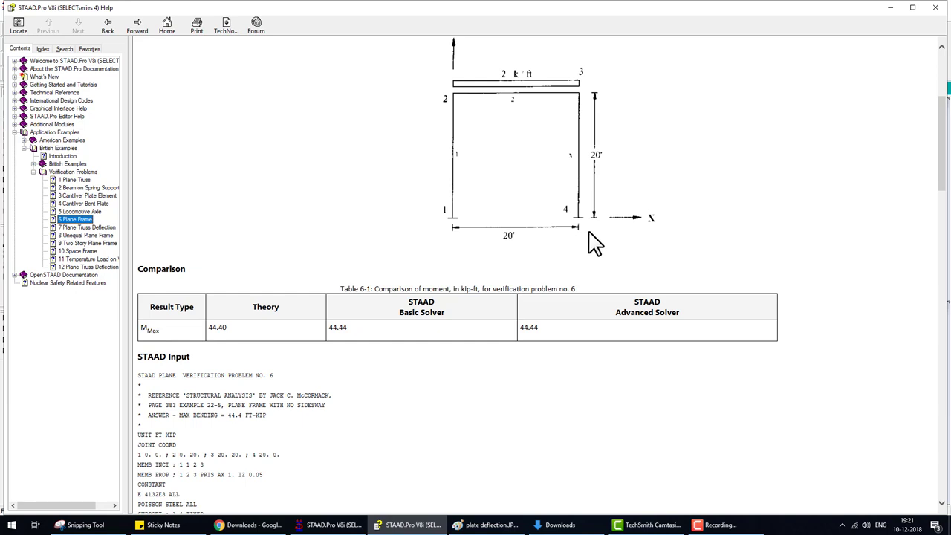
pyautogui.scroll(-4, 427, 293)
pyautogui.scroll(2, 414, 308)
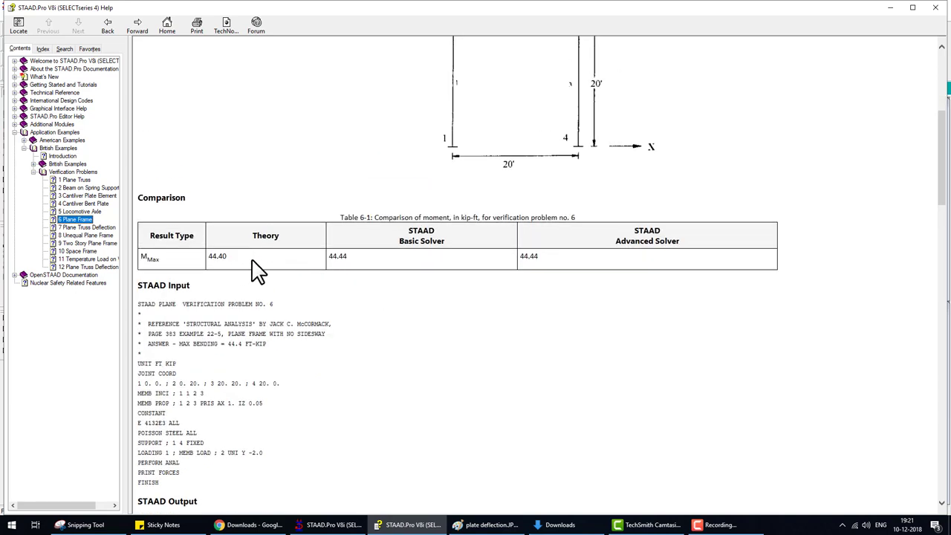
pyautogui.moveTo(466, 217); pyautogui.dragTo(341, 218)
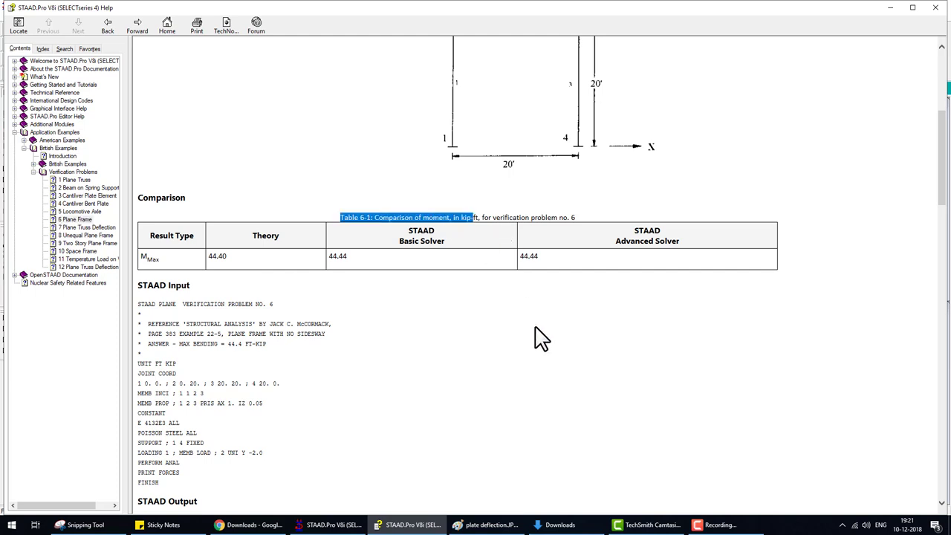
pyautogui.click(327, 525)
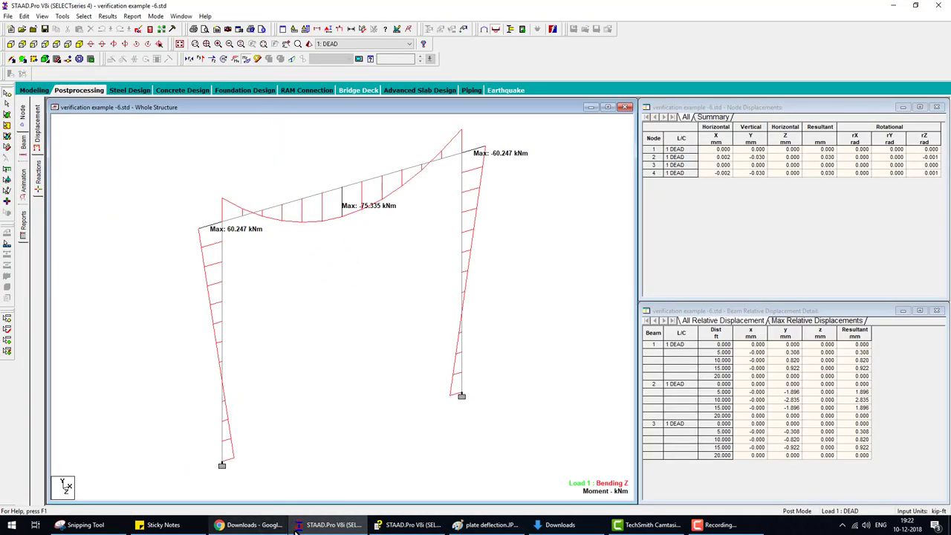
pyautogui.click(408, 524)
pyautogui.scroll(1, 347, 275)
pyautogui.scroll(3, 349, 279)
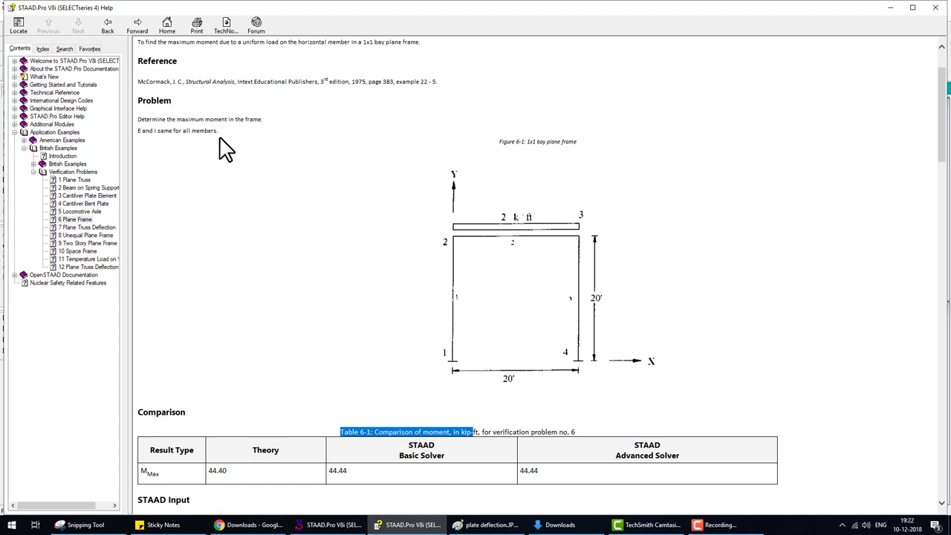
pyautogui.click(312, 526)
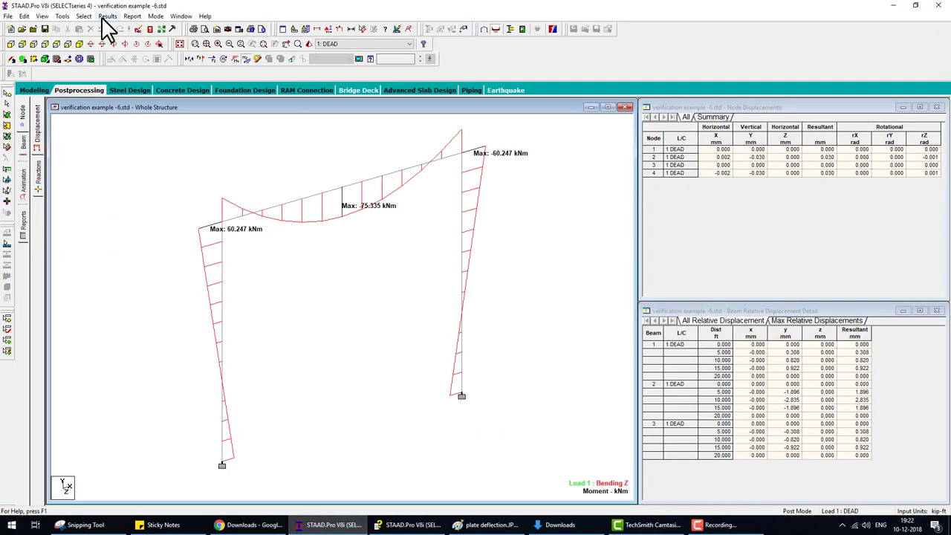
# Open the Unit Converter's Moment tab, first converting Meter/Kilonewton to Feet/Kip
pyautogui.click(62, 16)
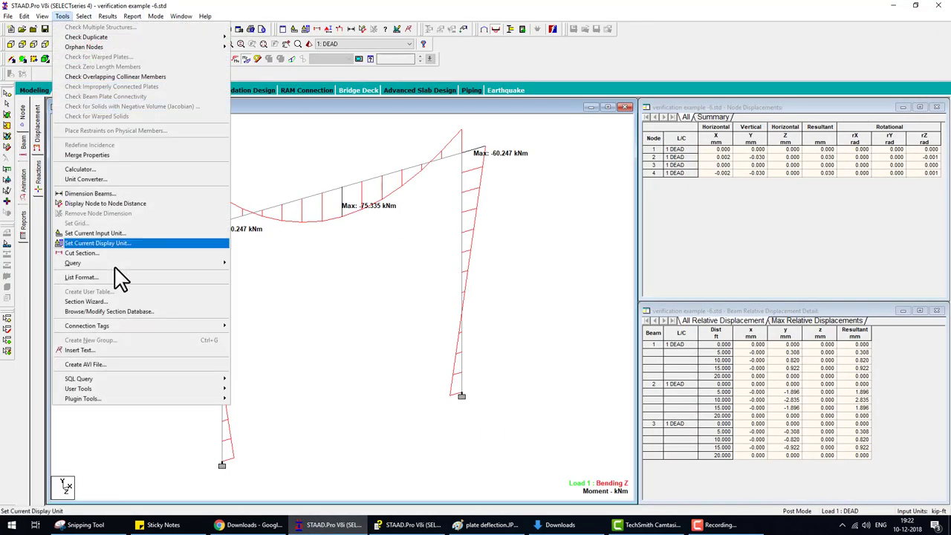
pyautogui.click(93, 179)
pyautogui.moveTo(482, 173); pyautogui.dragTo(622, 141)
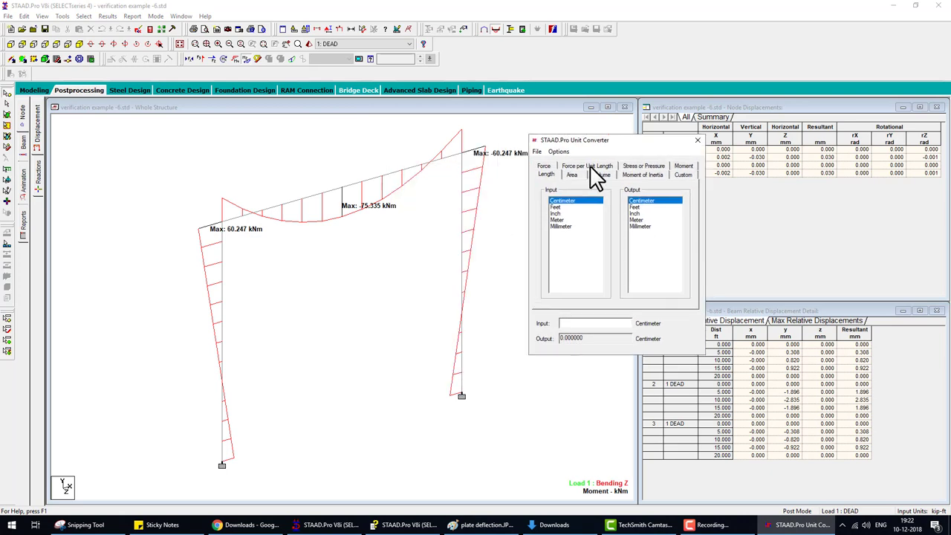
pyautogui.click(684, 167)
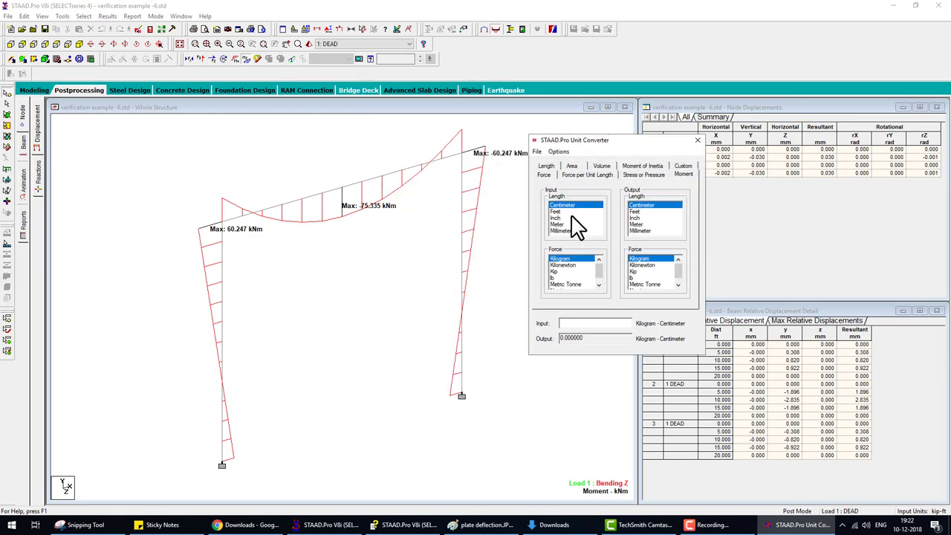
pyautogui.click(566, 225)
pyautogui.click(566, 265)
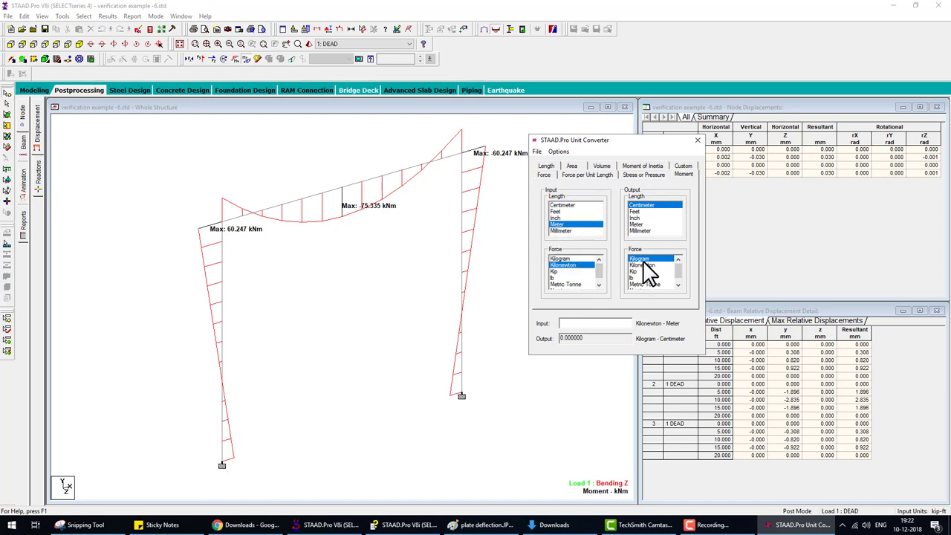
pyautogui.click(638, 271)
pyautogui.click(639, 212)
pyautogui.write('75.335')
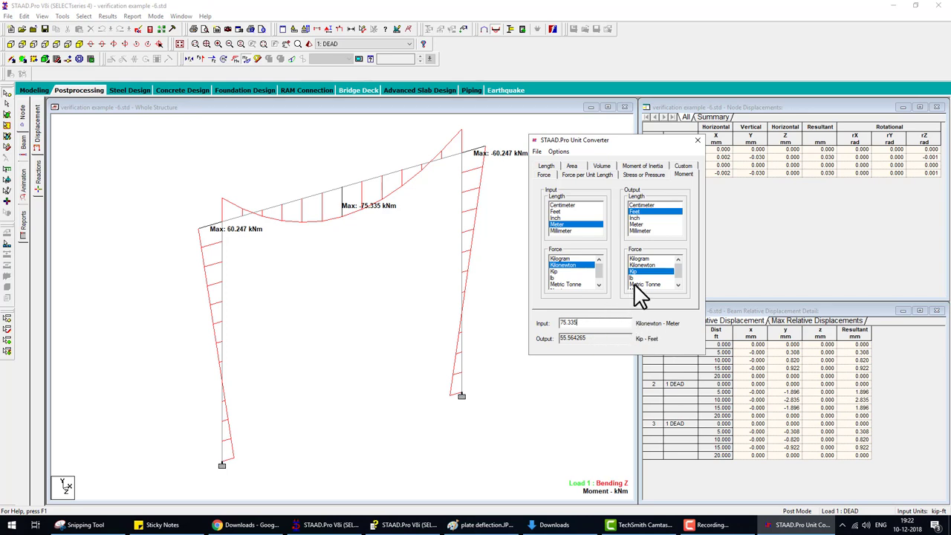
# Convert Feet/Kip to Meter/Kilonewton, giving 44.44 kip-ft = 60.252528 kN-m, then close the converter
pyautogui.click(559, 212)
pyautogui.click(558, 271)
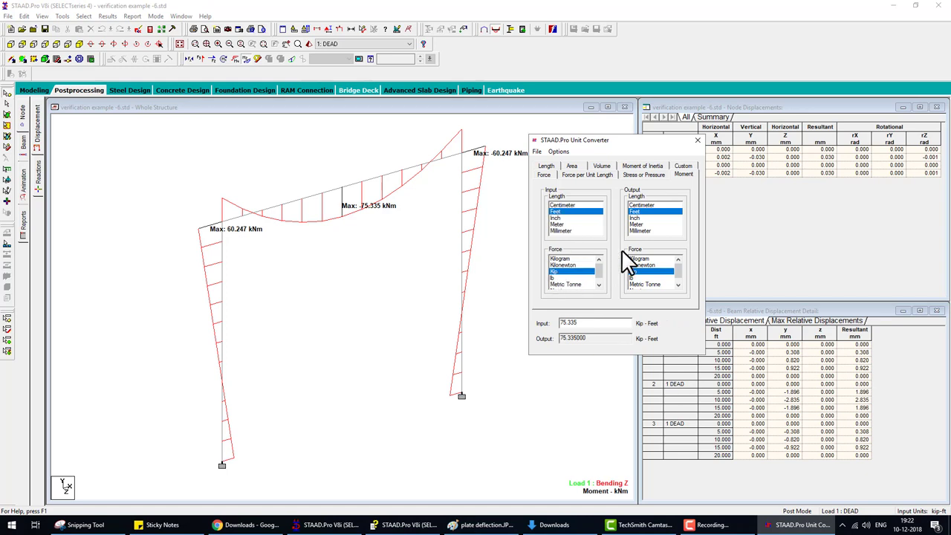
pyautogui.click(637, 224)
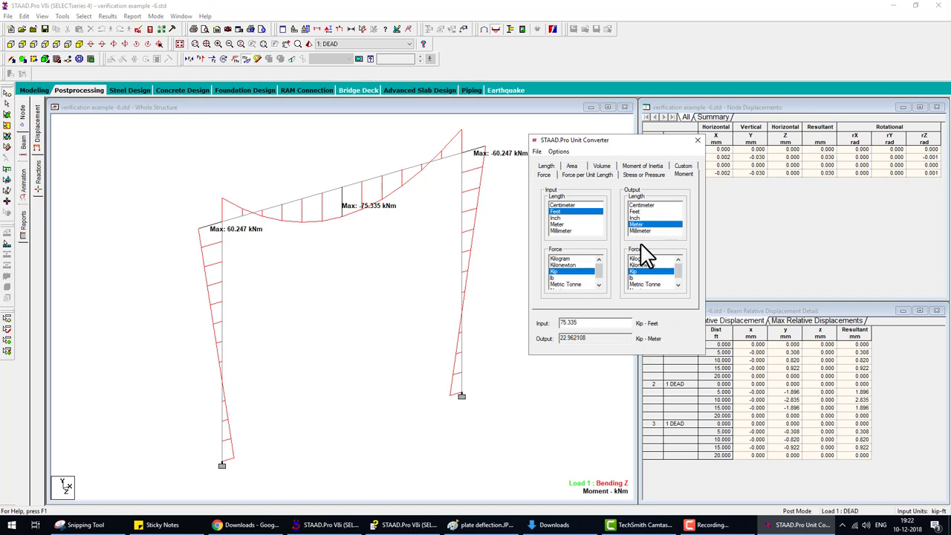
pyautogui.click(640, 265)
pyautogui.click(697, 140)
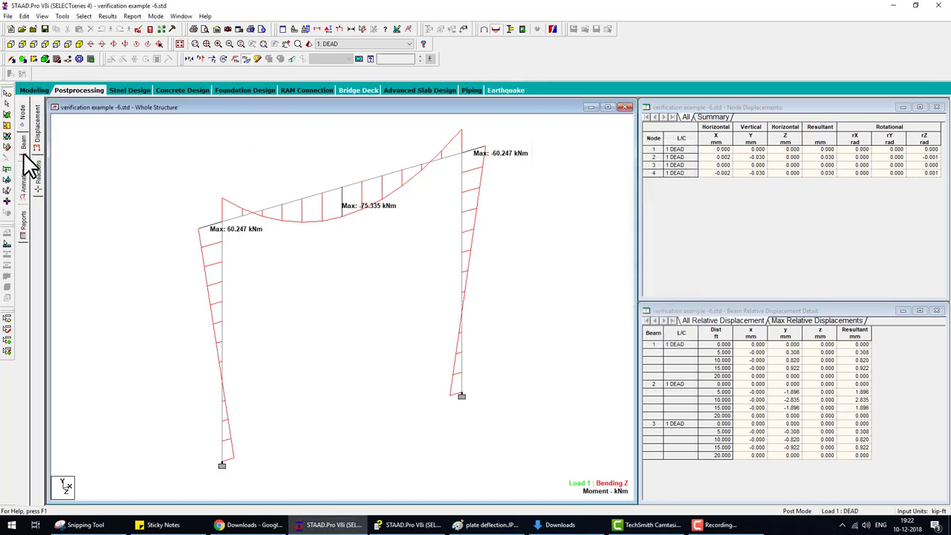
# Show the frame in Modeling mode from the front with member length dimensions of 20 ft
pyautogui.click(33, 90)
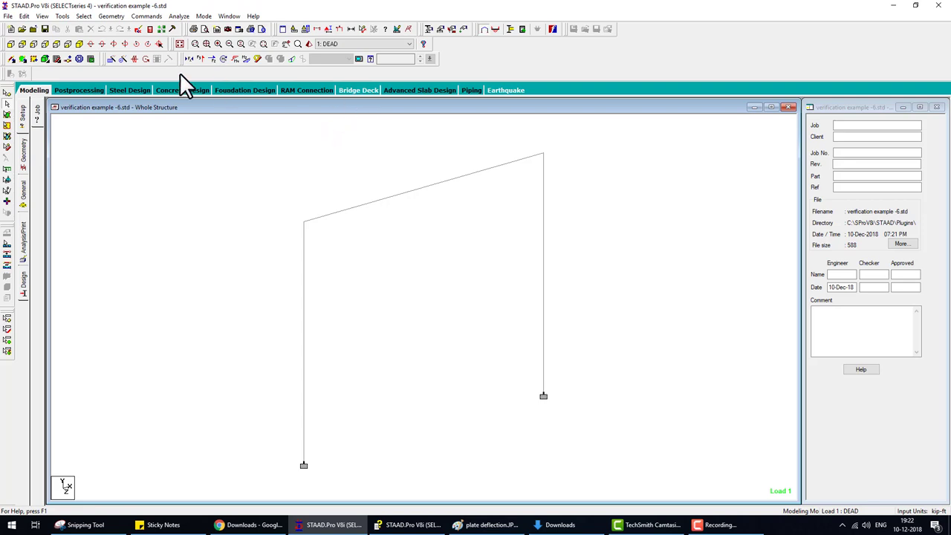
pyautogui.click(10, 44)
pyautogui.click(351, 29)
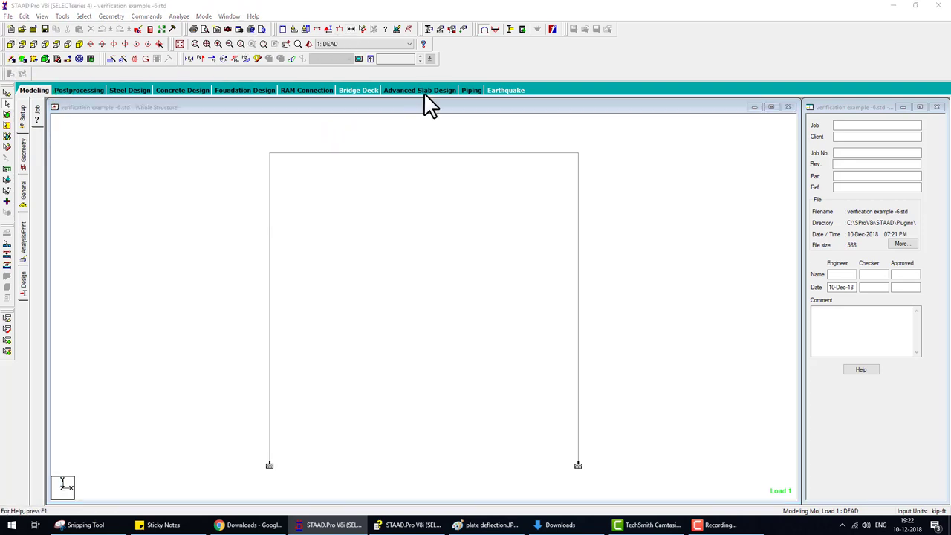
pyautogui.click(172, 159)
pyautogui.click(172, 172)
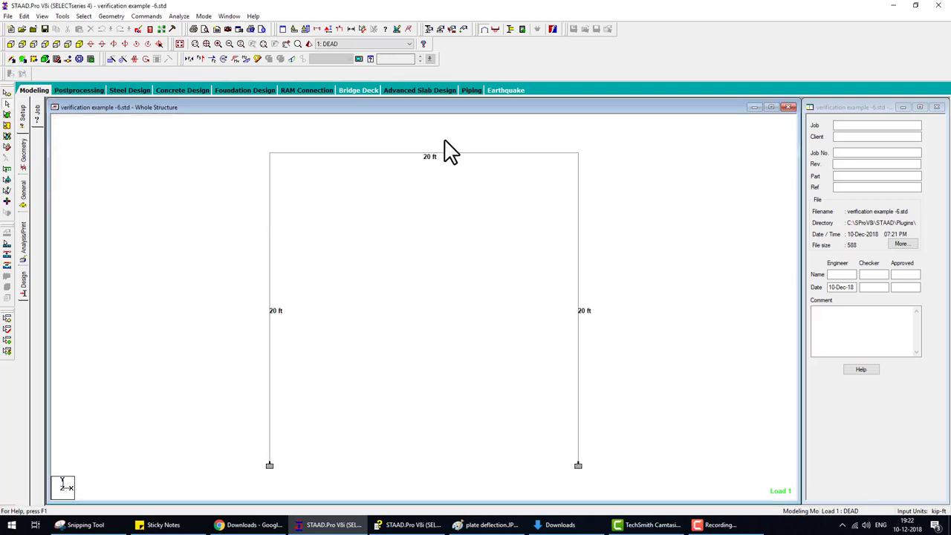
# Check the E value 4132E3 in the help page's example input, then return to STAAD.Pro
pyautogui.click(410, 524)
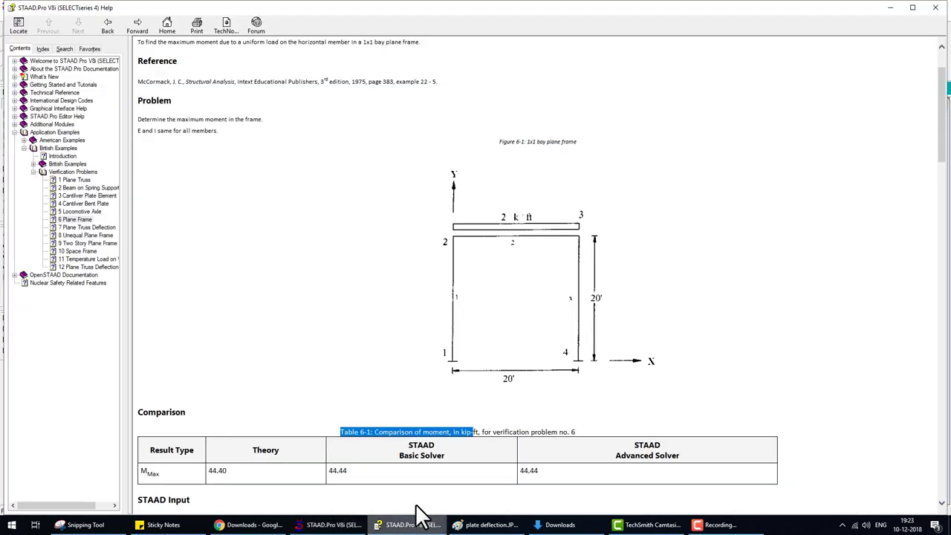
pyautogui.scroll(-2, 592, 379)
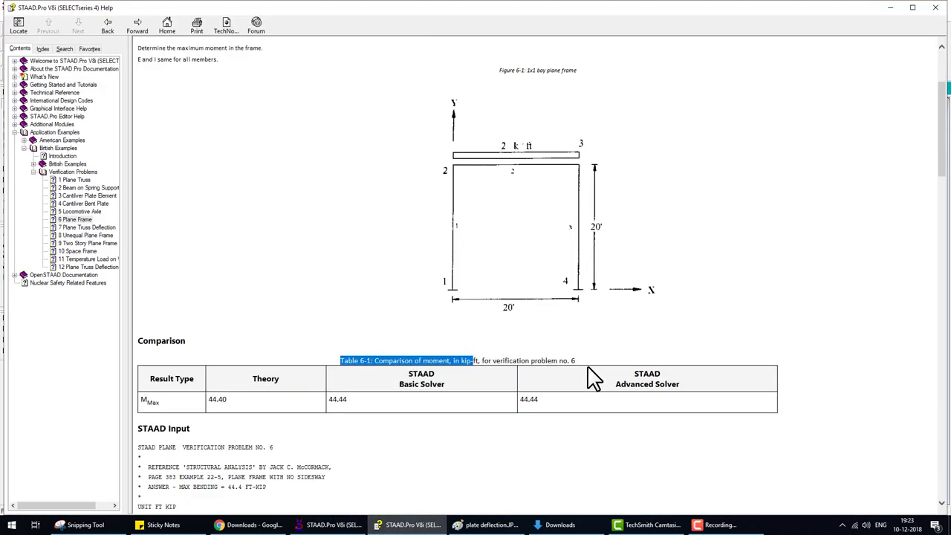
pyautogui.scroll(-8, 260, 412)
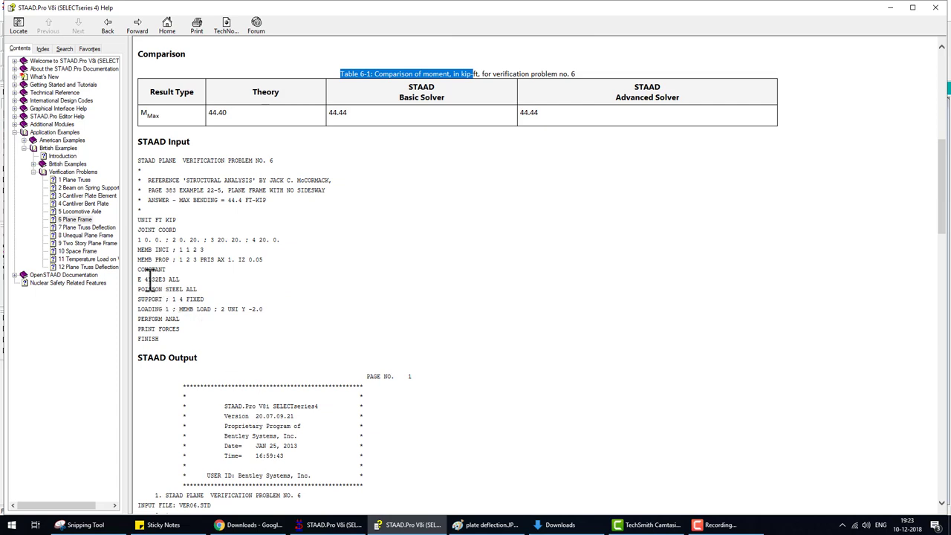
pyautogui.moveTo(145, 279); pyautogui.dragTo(182, 276)
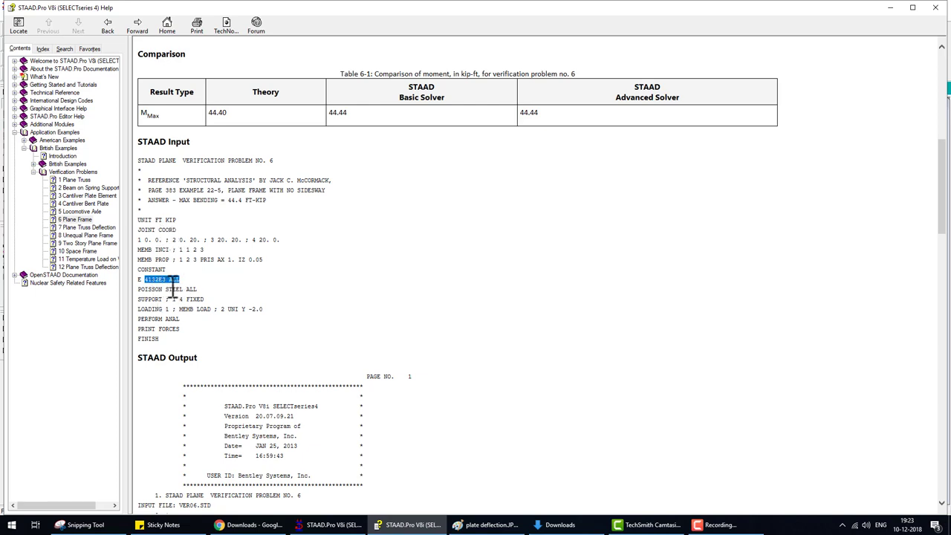
pyautogui.click(327, 524)
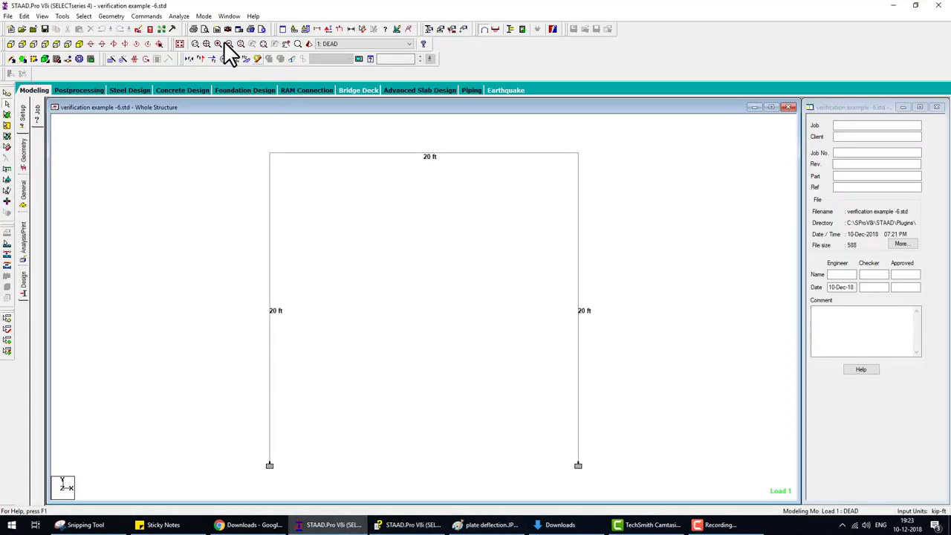
# Rewrite E 4132000 as 4132e+003 in the STAAD Editor, save, and close it
pyautogui.click(138, 30)
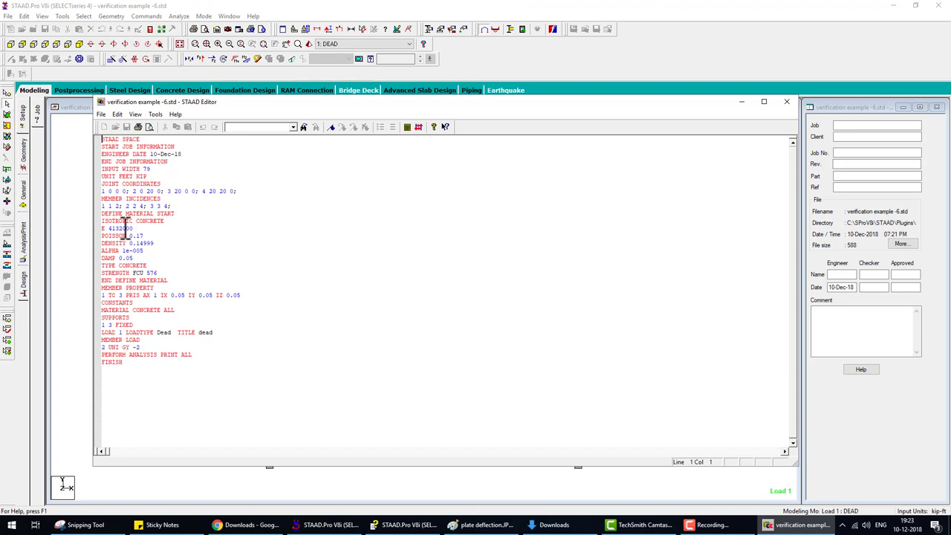
pyautogui.moveTo(125, 229); pyautogui.dragTo(131, 228)
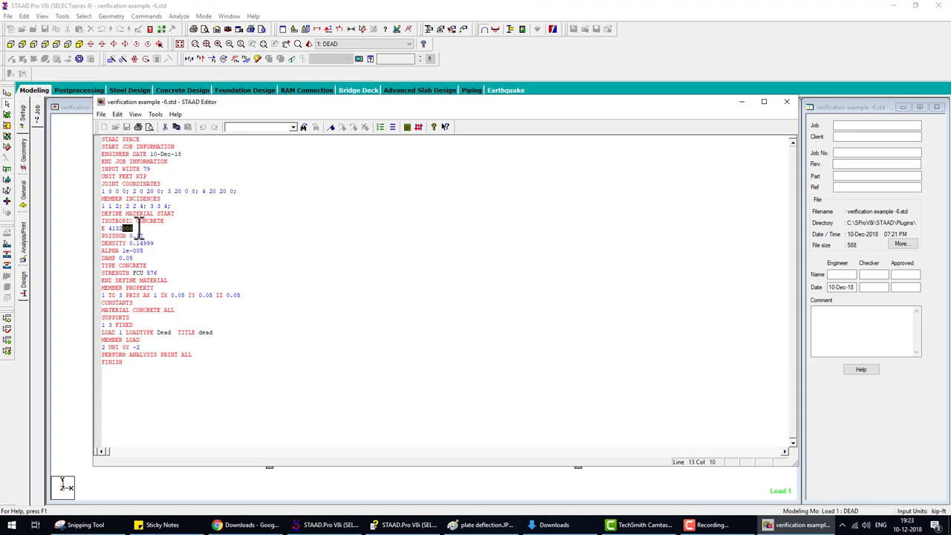
pyautogui.write('e+003')
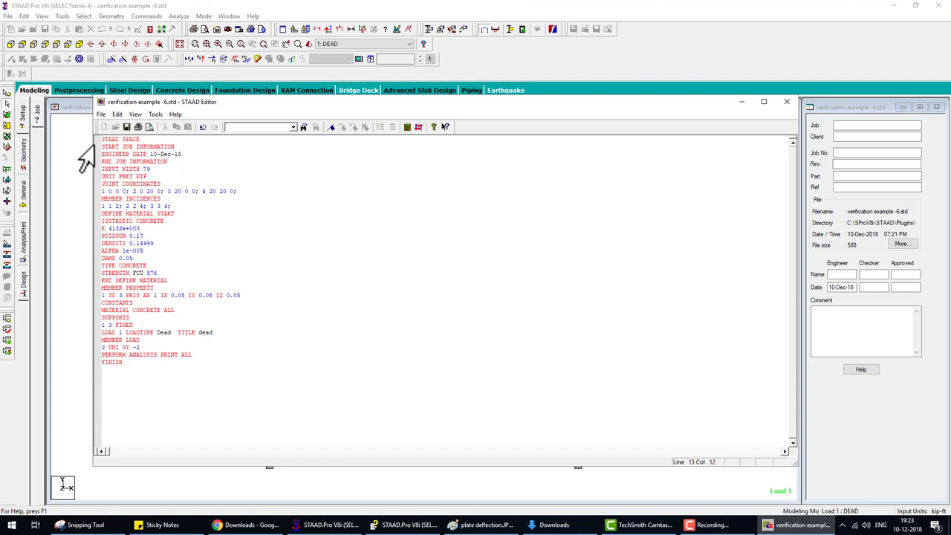
pyautogui.click(126, 127)
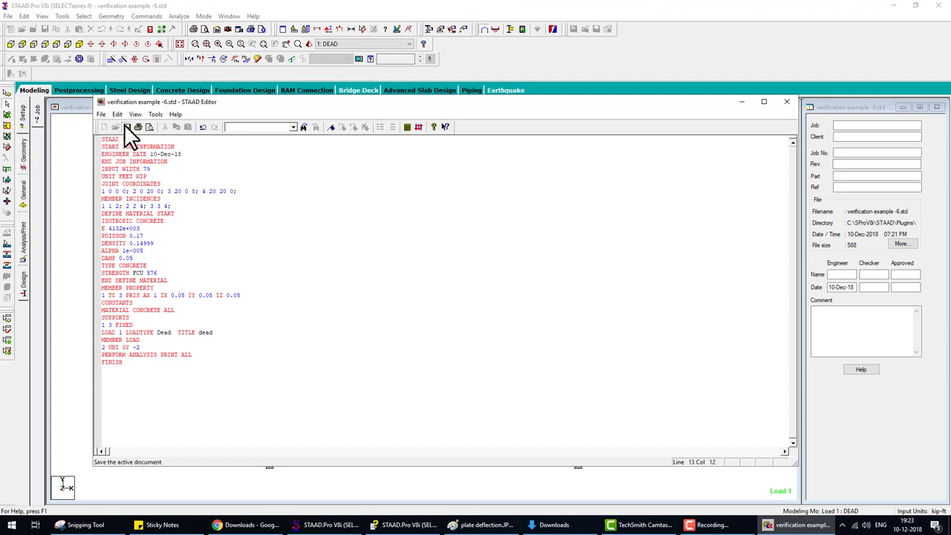
pyautogui.click(787, 101)
# Re-analyse and inspect beam 2's Shear Bending results: 60.25 at ends, -75.33 kNm midspan
pyautogui.click(179, 16)
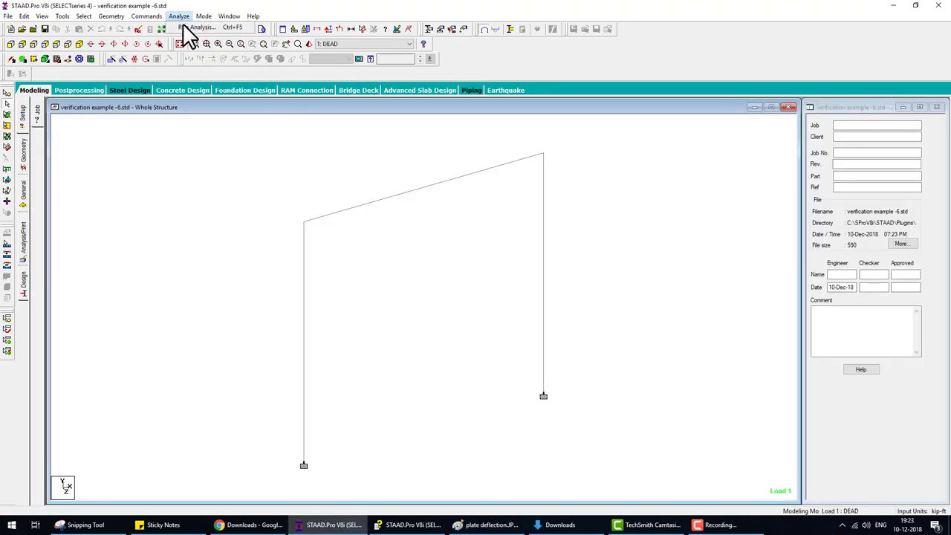
pyautogui.click(186, 27)
pyautogui.click(579, 368)
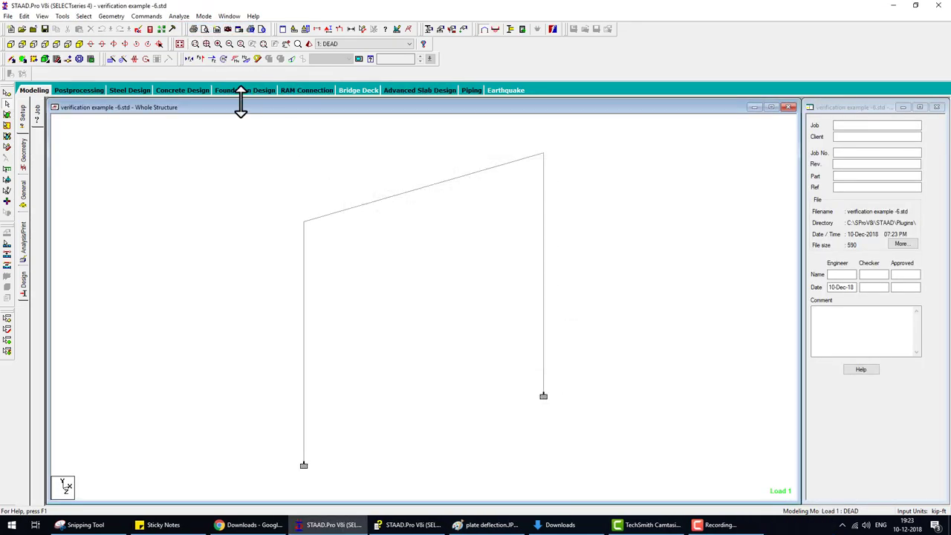
pyautogui.doubleClick(364, 204)
pyautogui.click(456, 162)
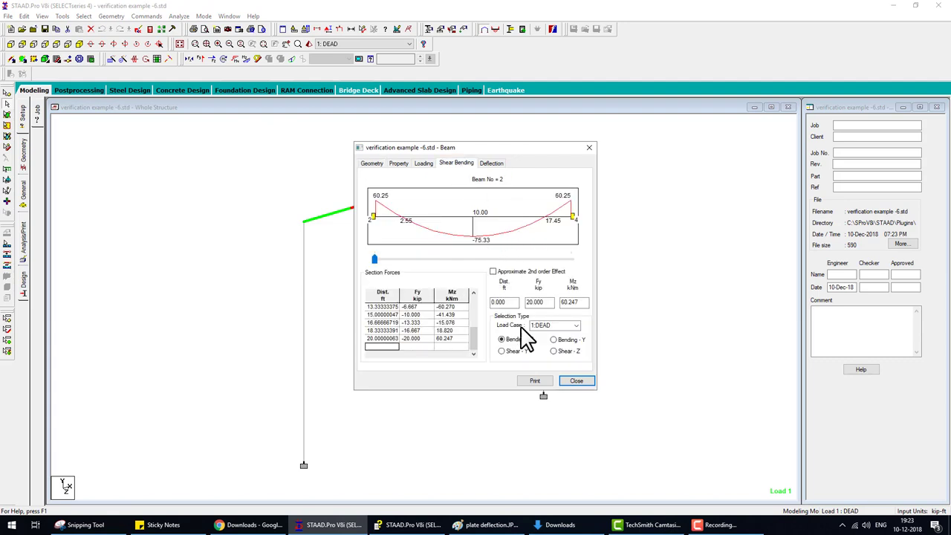
pyautogui.click(576, 381)
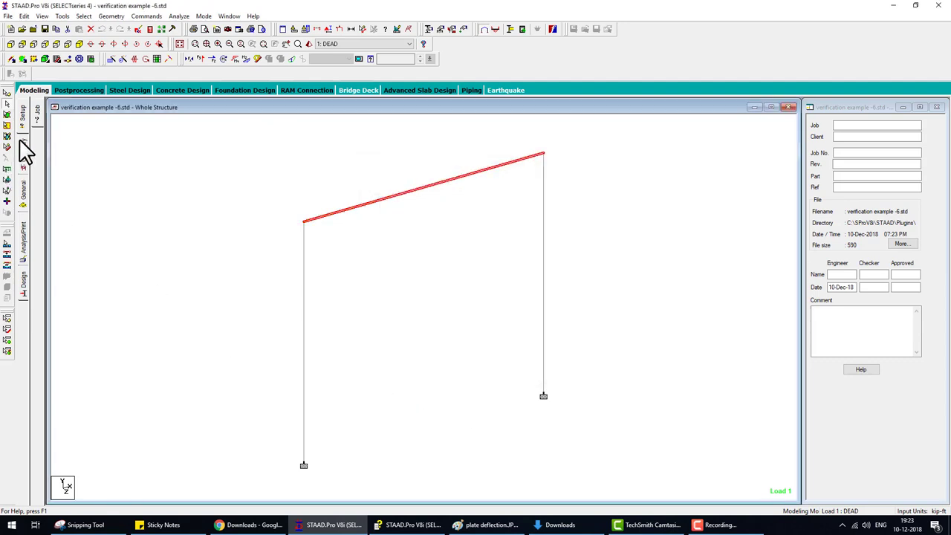
# Show the DEAD case's UNI GY -2 kip/ft top-beam load labelled 29.188 kN/m, then open Set Current Input Units
pyautogui.click(22, 194)
pyautogui.click(38, 245)
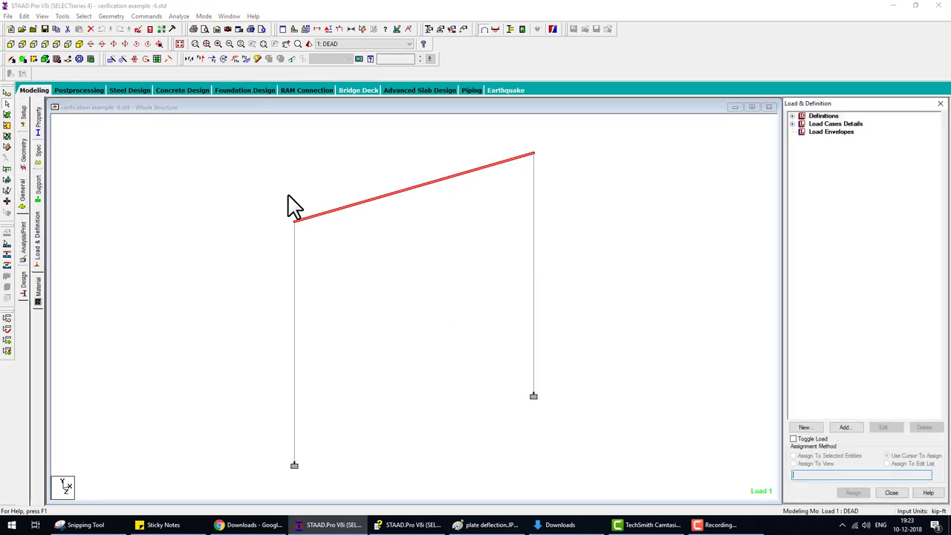
pyautogui.click(792, 124)
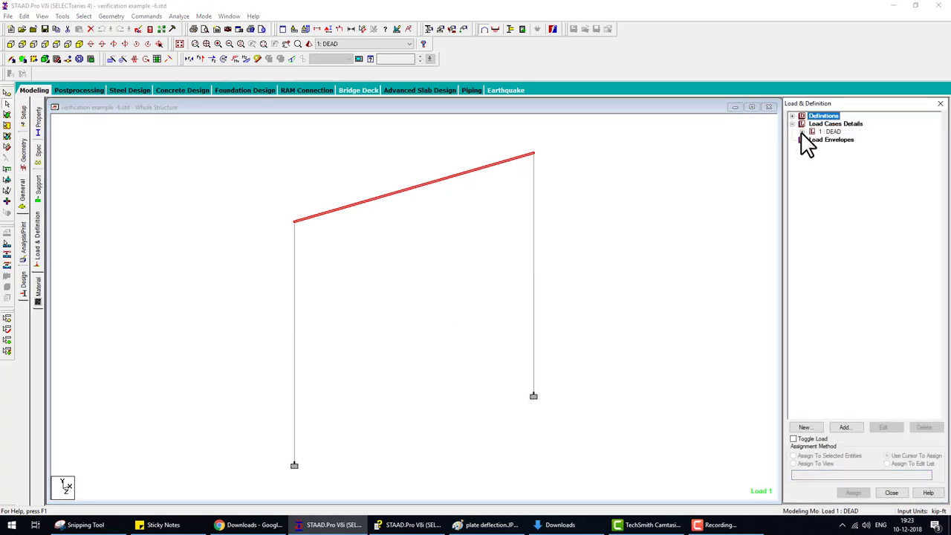
pyautogui.click(801, 132)
pyautogui.click(831, 141)
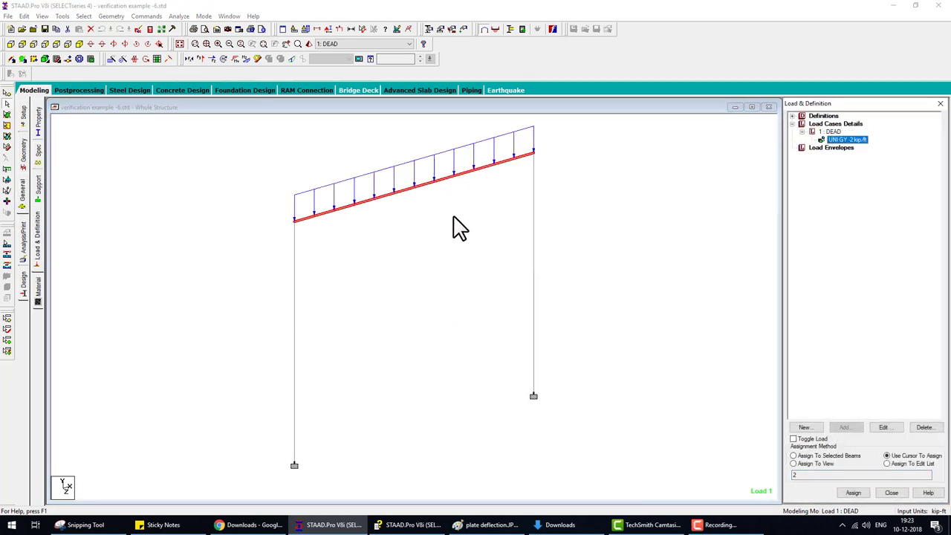
pyautogui.click(10, 44)
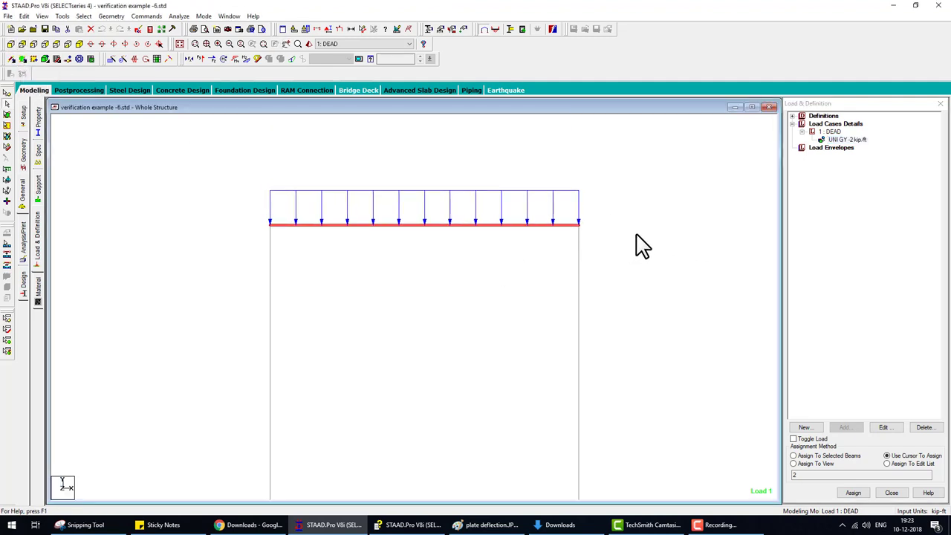
pyautogui.click(617, 246)
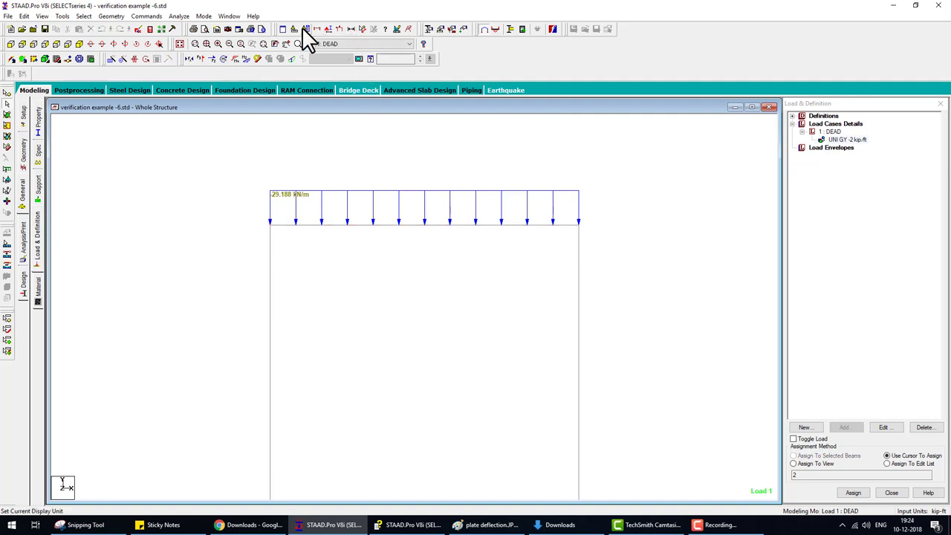
pyautogui.click(370, 59)
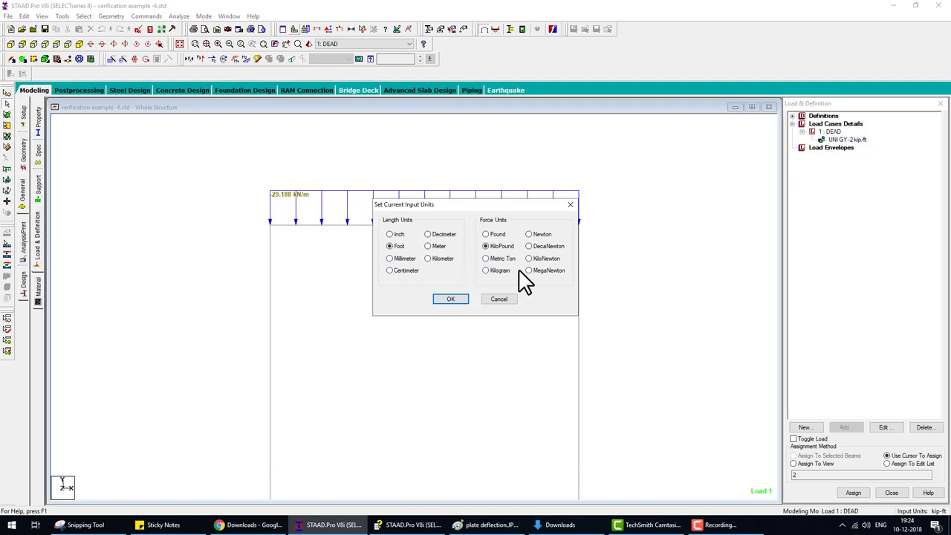
# Keep Foot and KiloPound input units, check the help page's input file, and return to STAAD.Pro
pyautogui.click(452, 298)
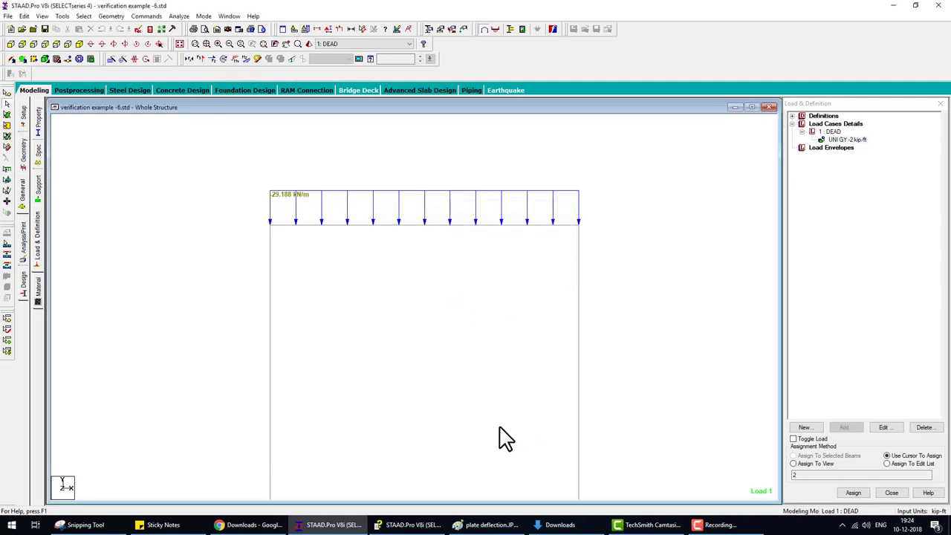
pyautogui.moveTo(328, 525)
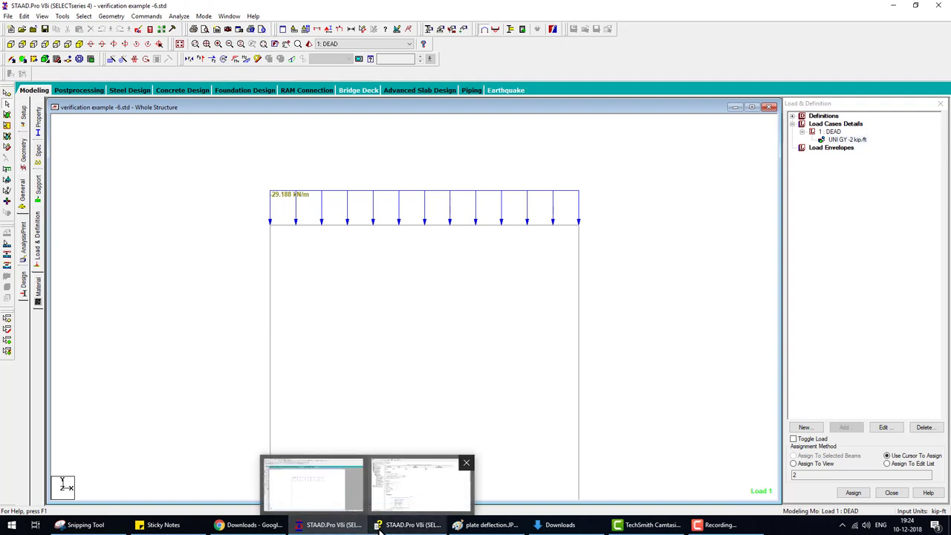
pyautogui.click(418, 483)
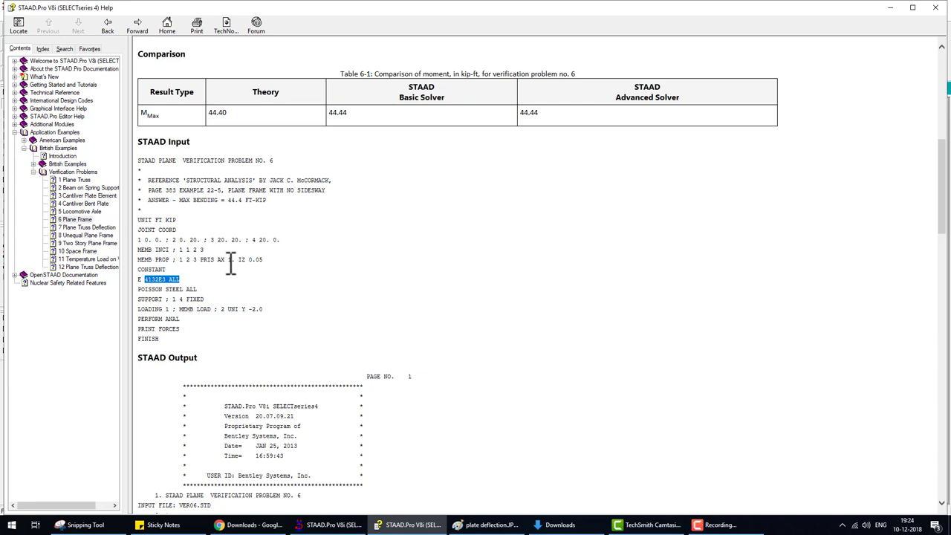
pyautogui.click(401, 520)
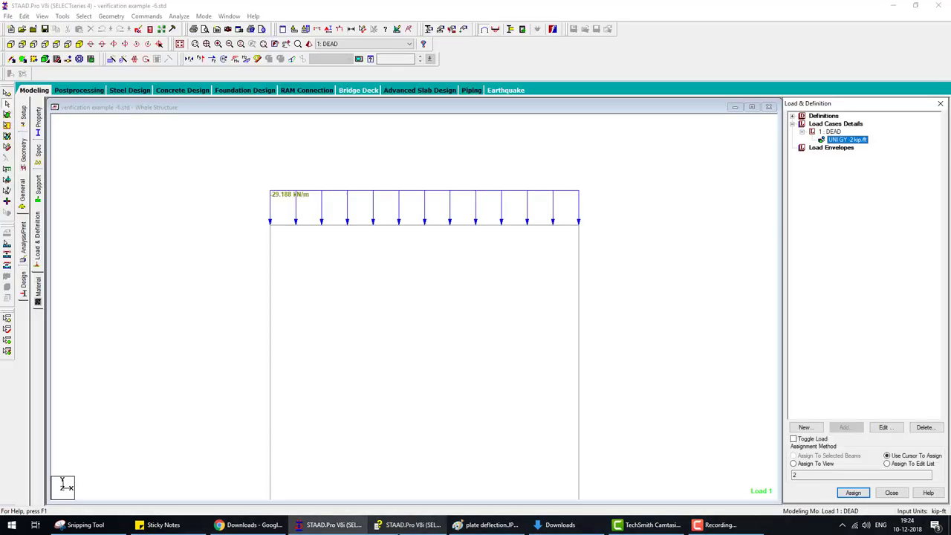
# Set the Prismatic General section's IY to 0.0 and apply the change
pyautogui.click(37, 121)
pyautogui.doubleClick(843, 342)
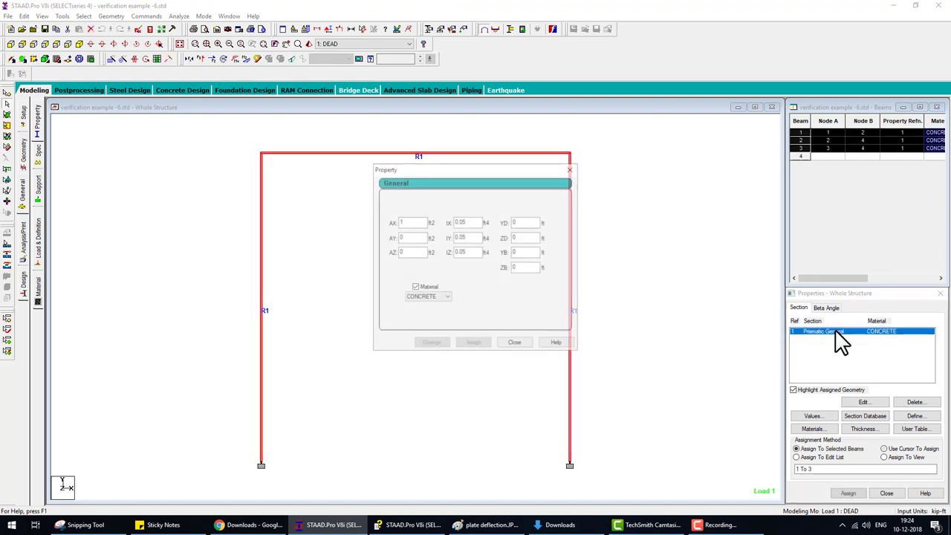
pyautogui.moveTo(474, 238); pyautogui.dragTo(408, 237)
pyautogui.write('0.')
pyautogui.write('0')
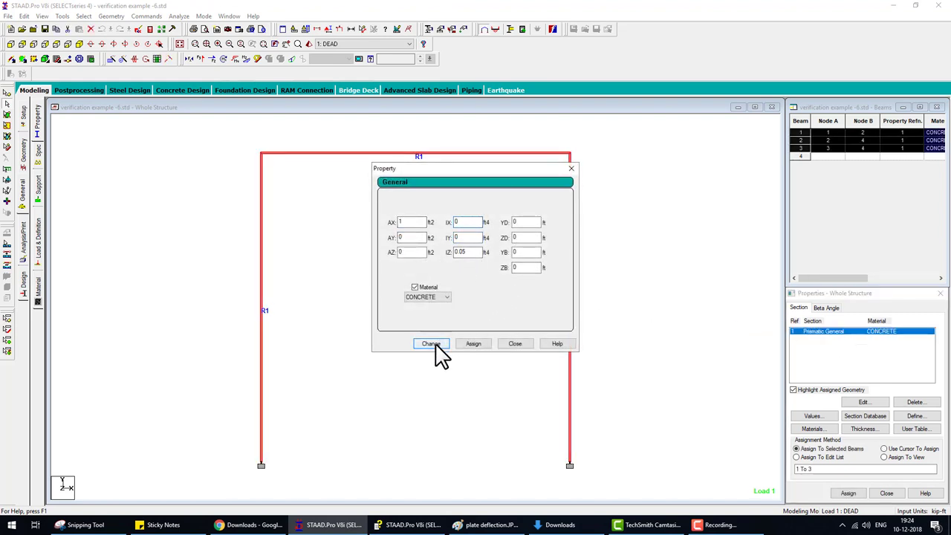
pyautogui.click(434, 344)
pyautogui.click(512, 284)
pyautogui.click(511, 344)
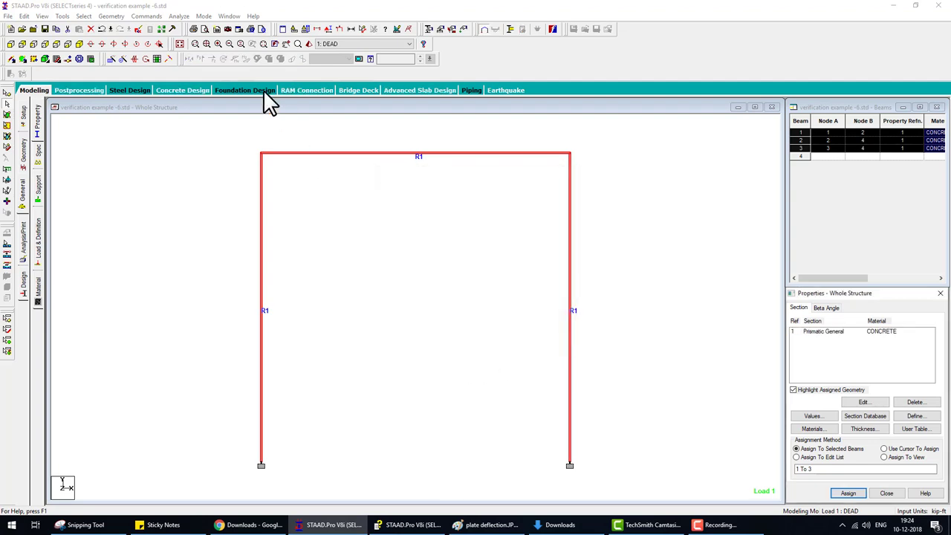
# Rerun the frame analysis, completing with 0 errors, and return to the model
pyautogui.click(179, 15)
pyautogui.click(183, 27)
pyautogui.click(409, 287)
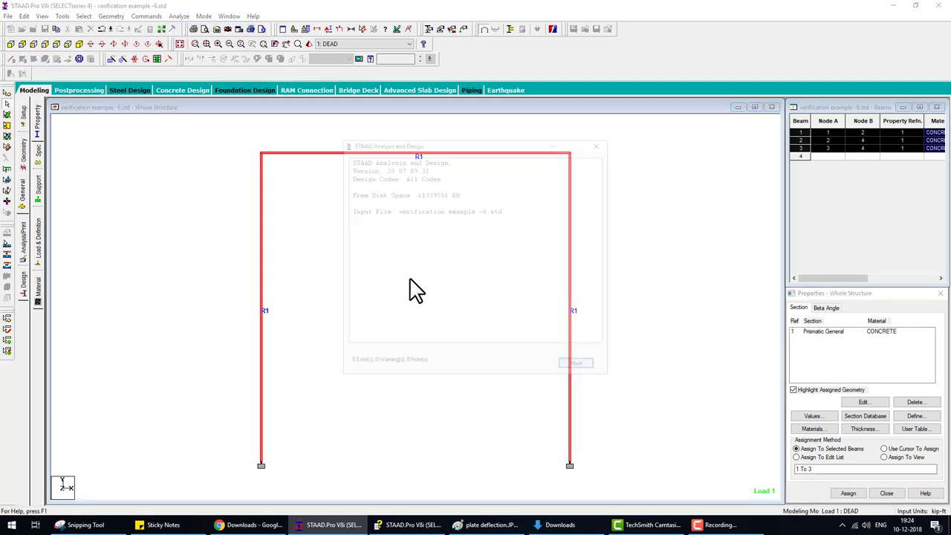
pyautogui.click(577, 364)
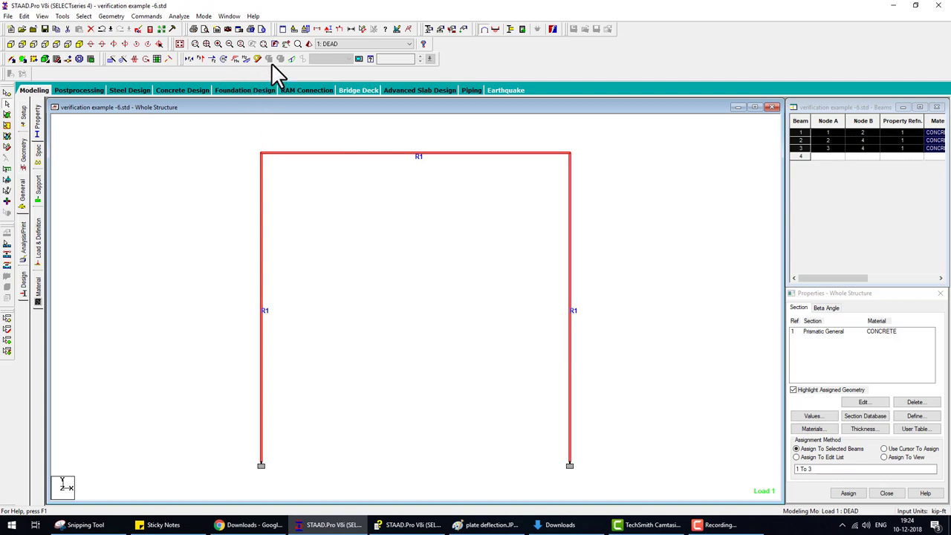
# Show the Bending Z diagram, check the top beam's 60.25 kNm end moments, then recall the problem 6 help
pyautogui.click(246, 57)
pyautogui.doubleClick(393, 153)
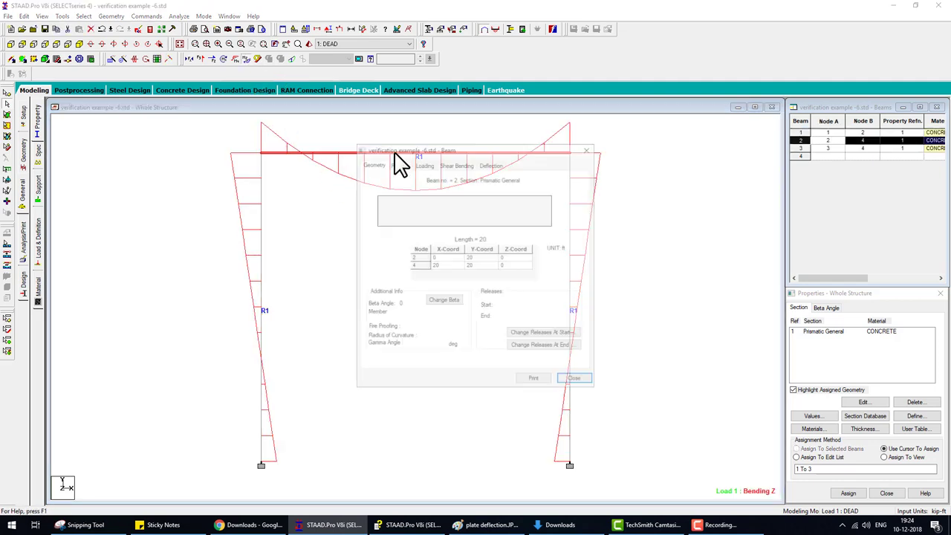
pyautogui.click(456, 163)
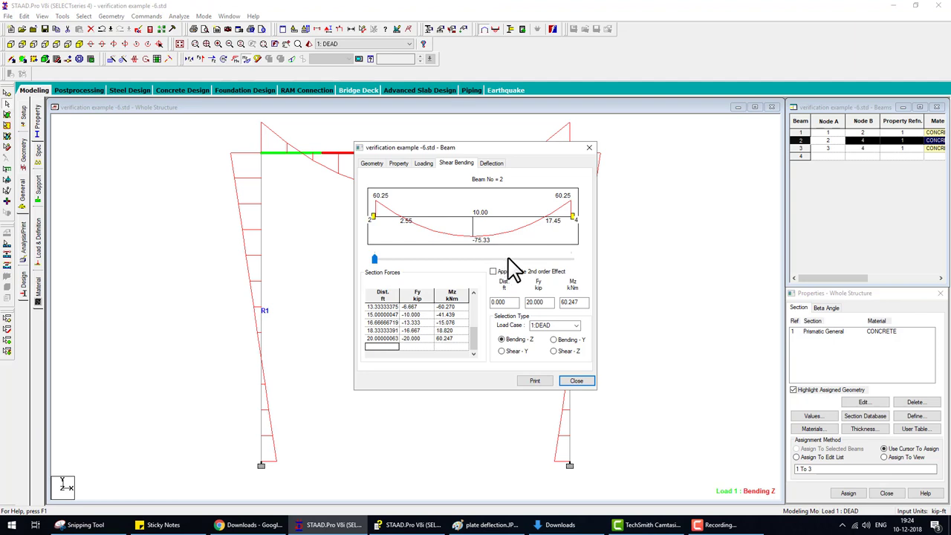
pyautogui.click(583, 380)
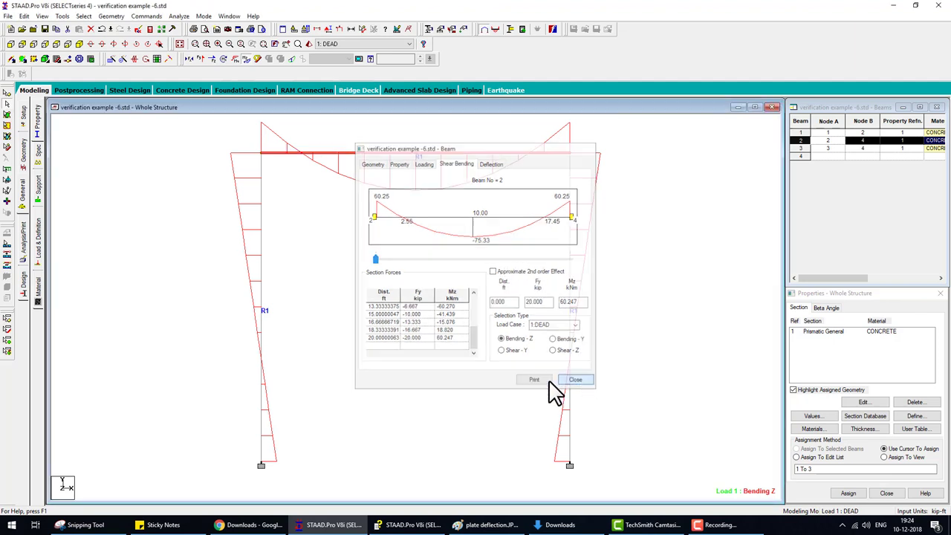
pyautogui.click(409, 525)
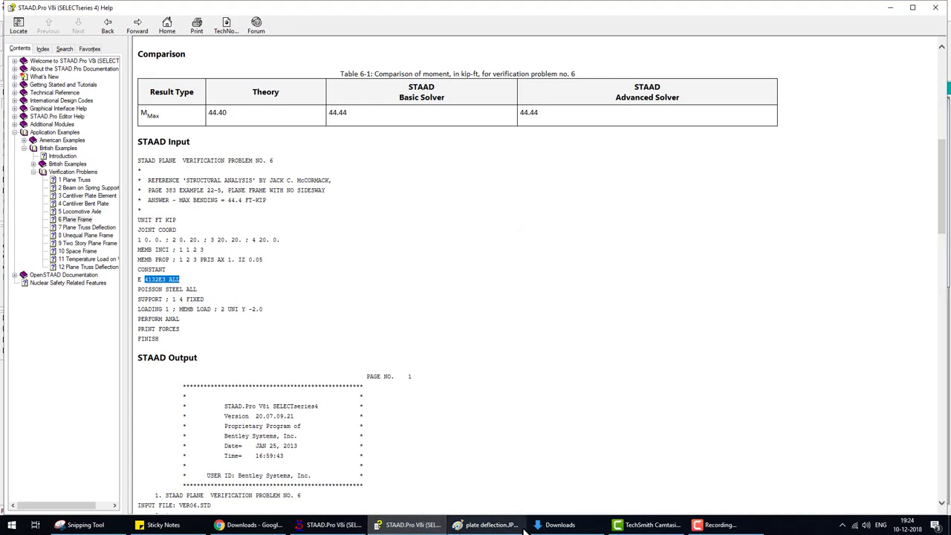
# Scroll up the verification problem 6 help page and select its textbook reference line
pyautogui.click(714, 528)
pyautogui.click(725, 526)
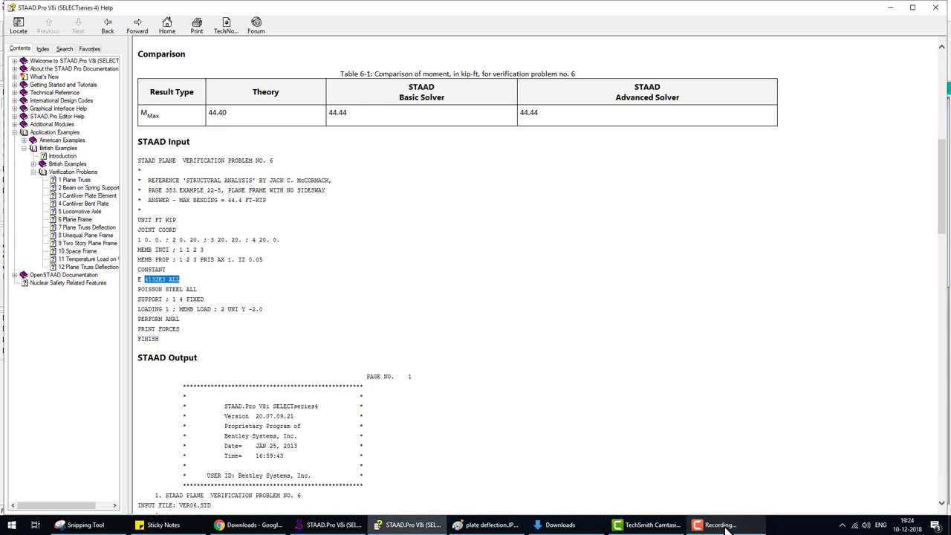
pyautogui.click(725, 526)
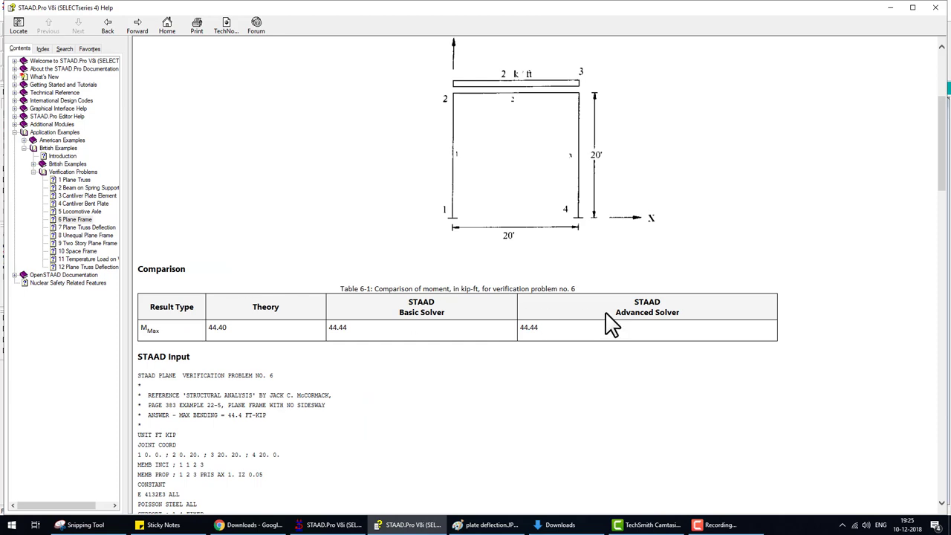
pyautogui.scroll(5, 610, 323)
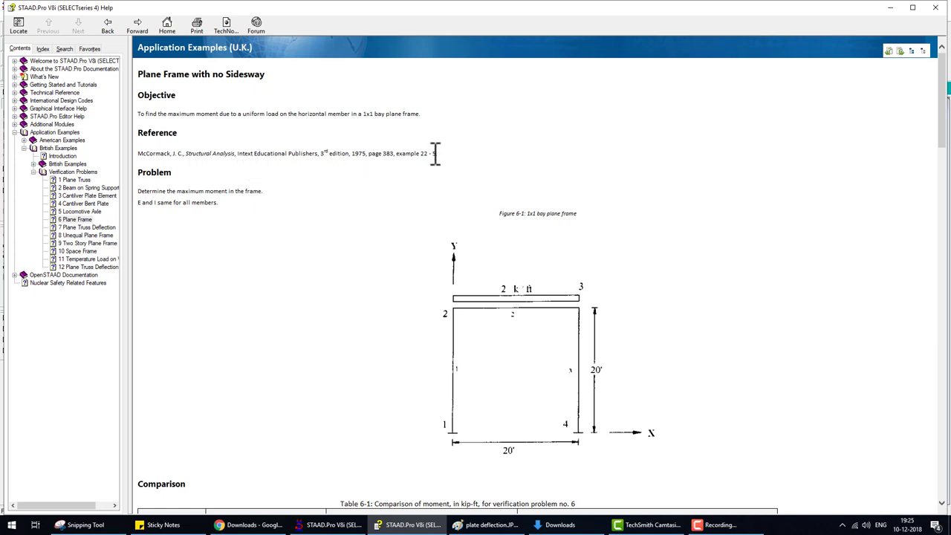
pyautogui.moveTo(437, 153); pyautogui.dragTo(141, 156)
# Select the 44.40 kip-ft theoretical moment value, then go back to the VER06 model
pyautogui.scroll(-3, 416, 178)
pyautogui.moveTo(249, 327); pyautogui.dragTo(195, 328)
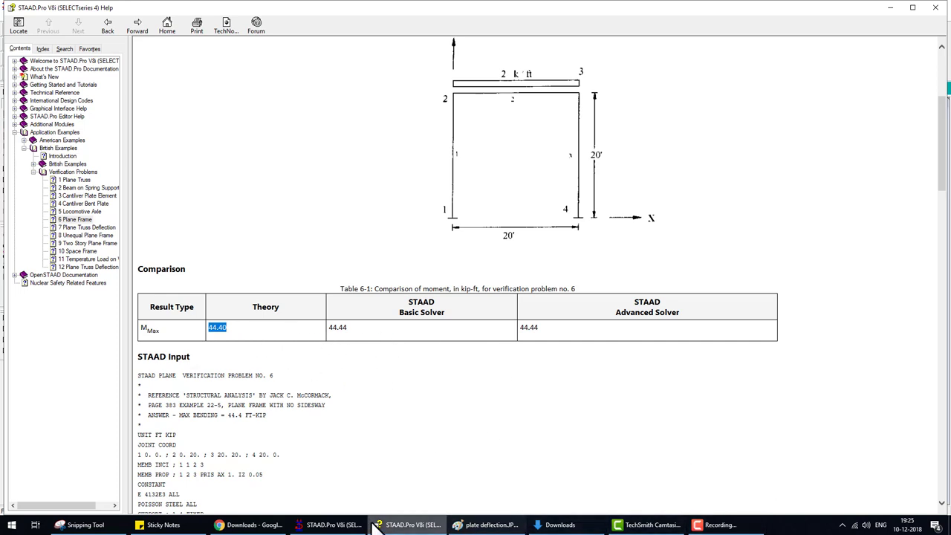
pyautogui.click(331, 524)
# Back in the VER06 model, view the top beam's shear and bending results
pyautogui.click(330, 524)
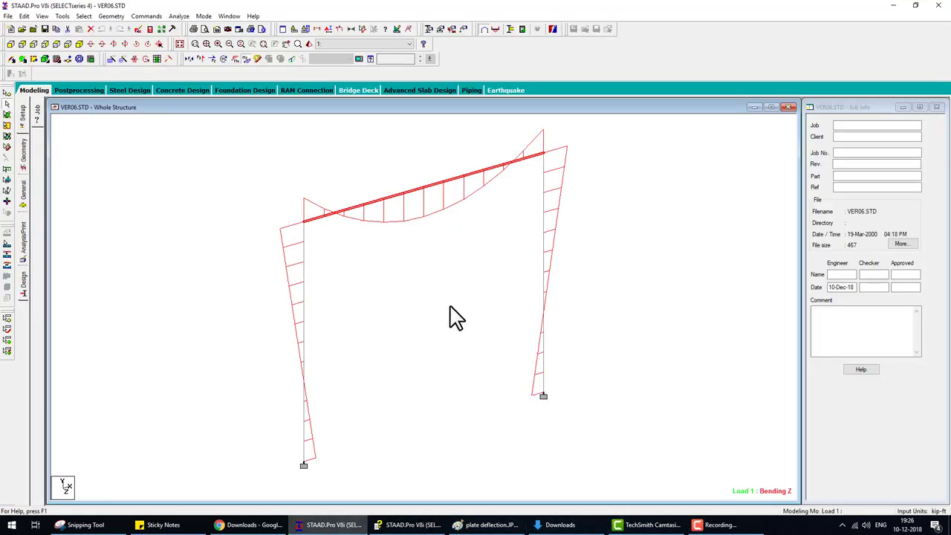
pyautogui.doubleClick(423, 201)
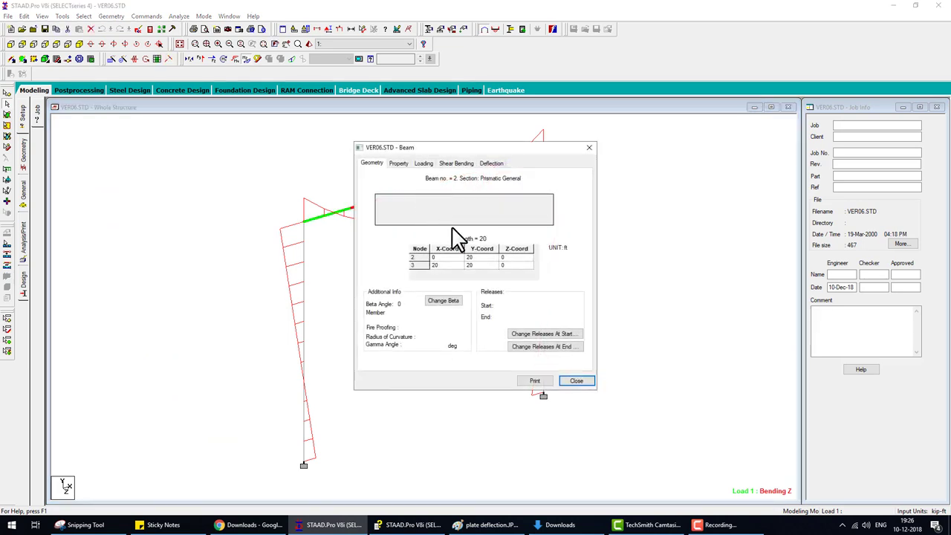
pyautogui.click(456, 163)
pyautogui.click(589, 147)
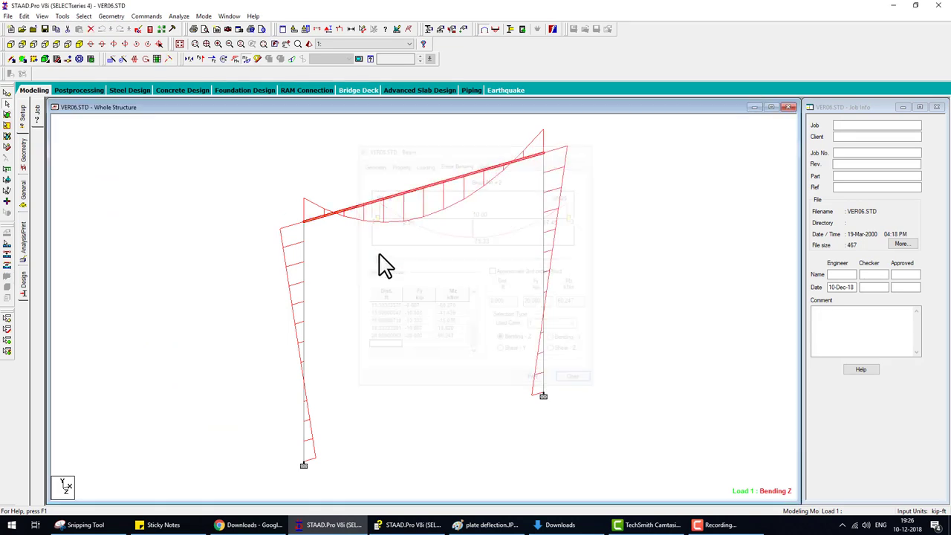
# Select the left column and view its shear and bending results
pyautogui.click(304, 281)
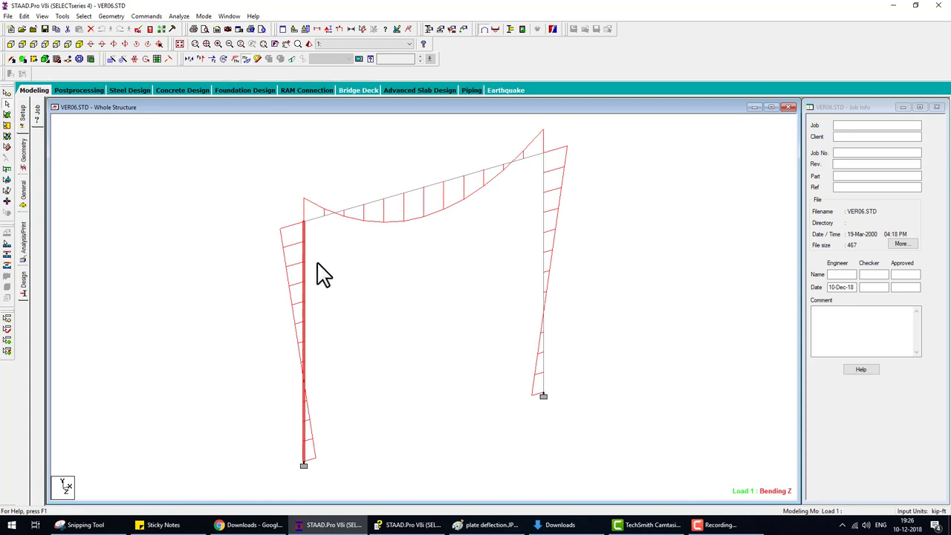
pyautogui.doubleClick(306, 271)
pyautogui.click(456, 163)
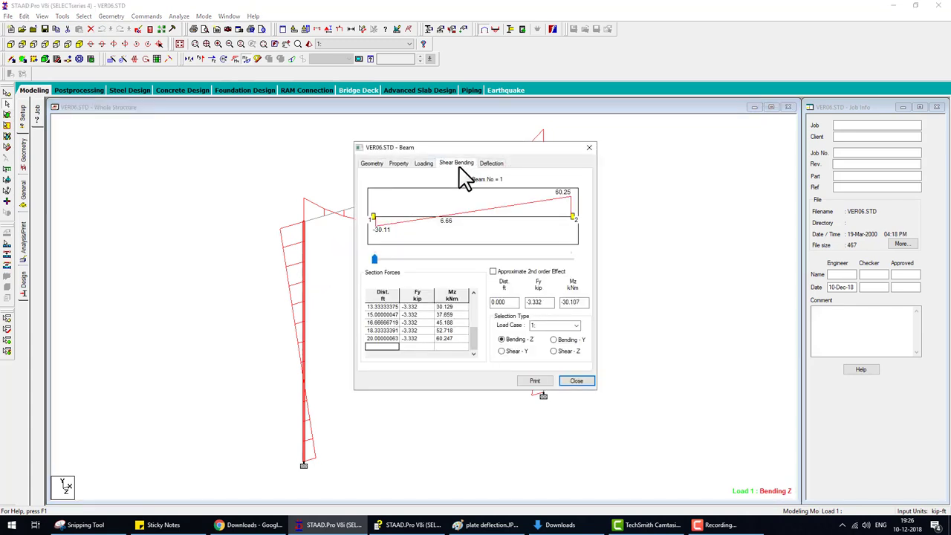
pyautogui.click(589, 147)
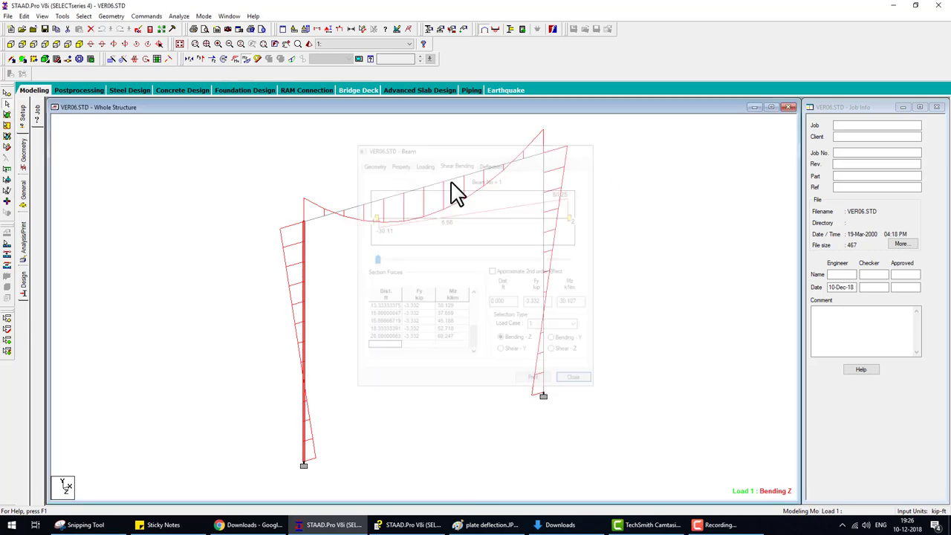
# Recheck the help page, then reshow the left column's moments, -30.11 at the base to 60.25 kNm
pyautogui.click(408, 525)
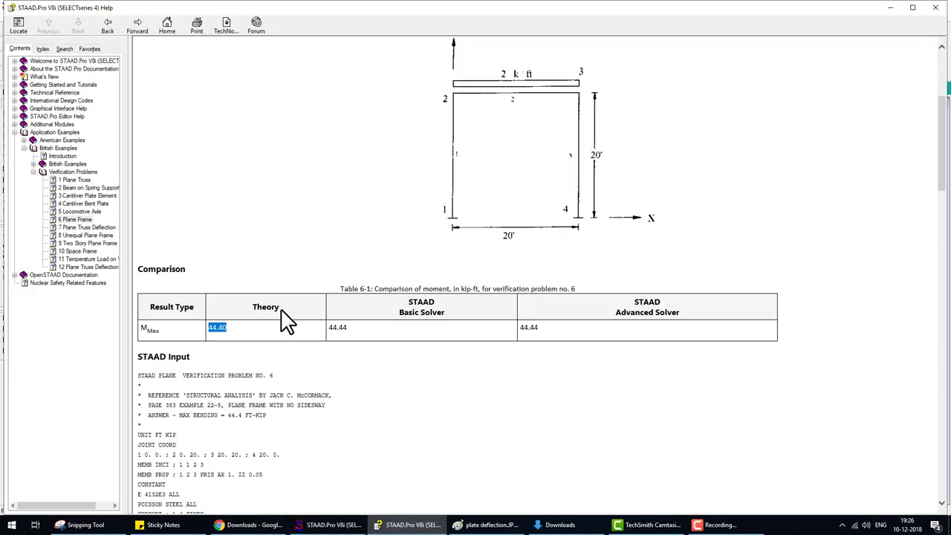
pyautogui.scroll(3, 290, 318)
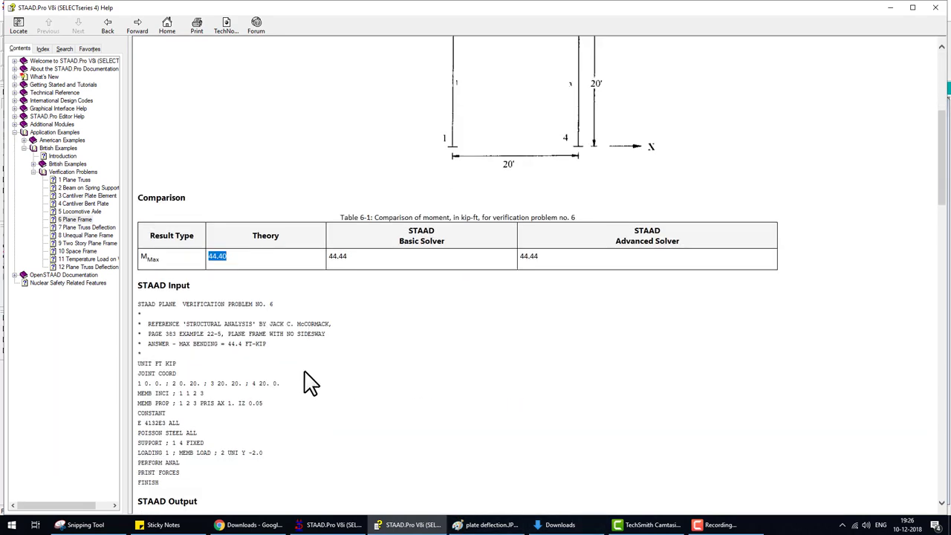
pyautogui.scroll(-4, 308, 379)
pyautogui.click(327, 524)
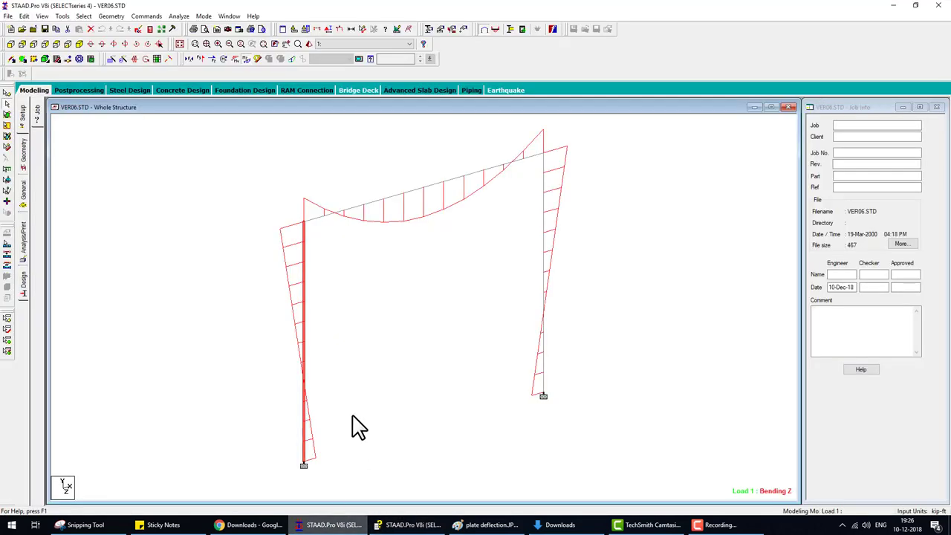
pyautogui.doubleClick(305, 271)
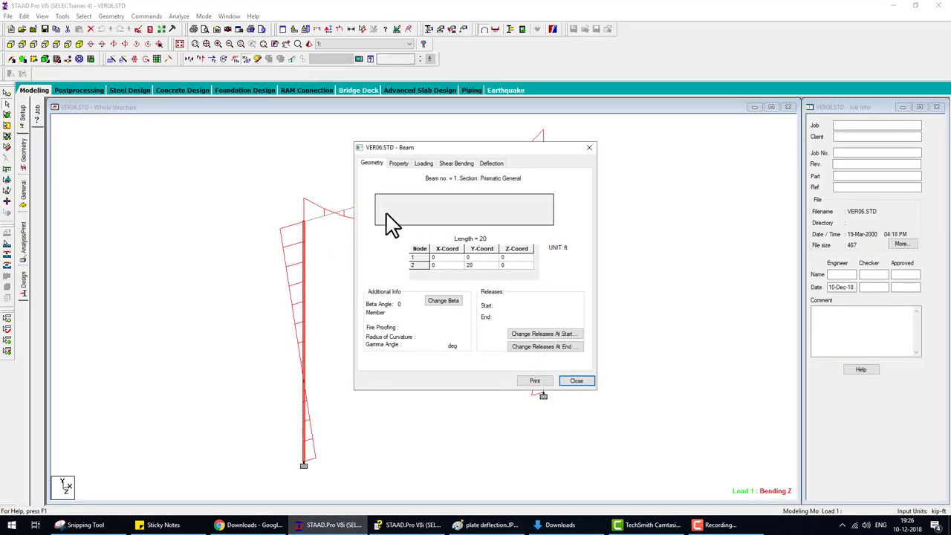
pyautogui.click(458, 162)
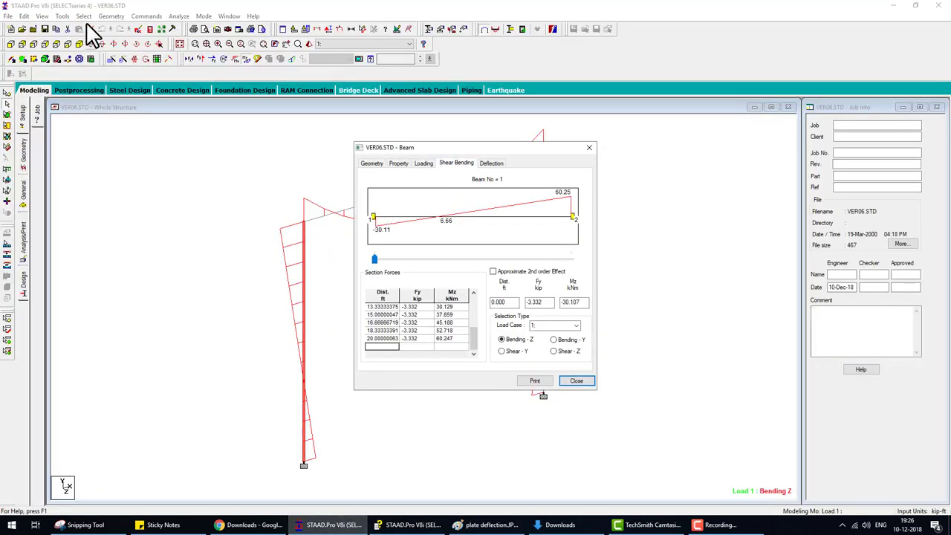
pyautogui.click(62, 16)
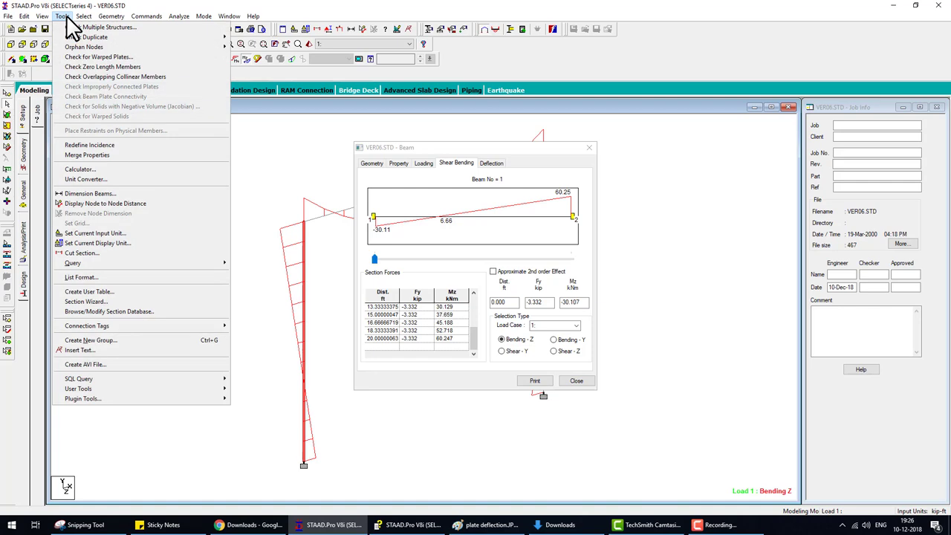
# Convert 60.25 kN-m to kip-ft in the Unit Converter's Moment tab, giving 44.438136
pyautogui.click(78, 179)
pyautogui.moveTo(404, 173); pyautogui.dragTo(271, 138)
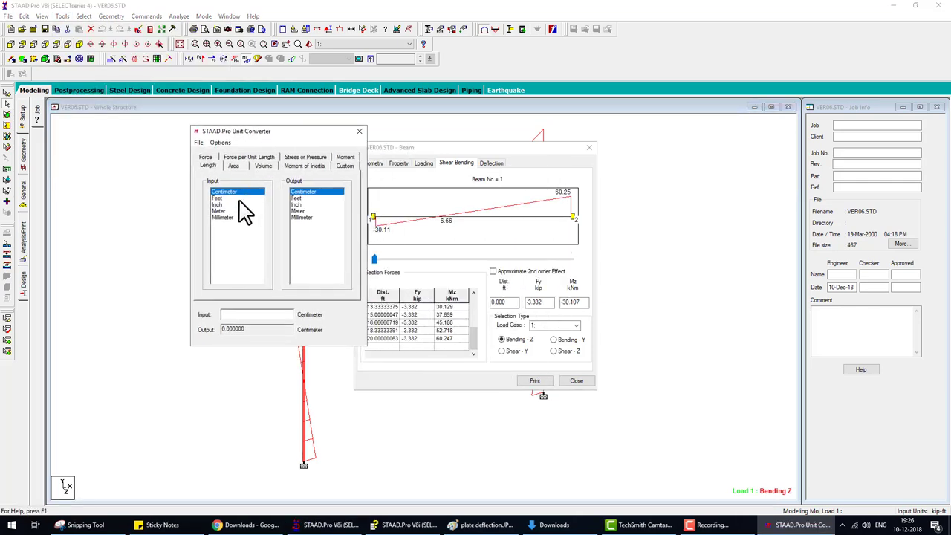
pyautogui.click(345, 160)
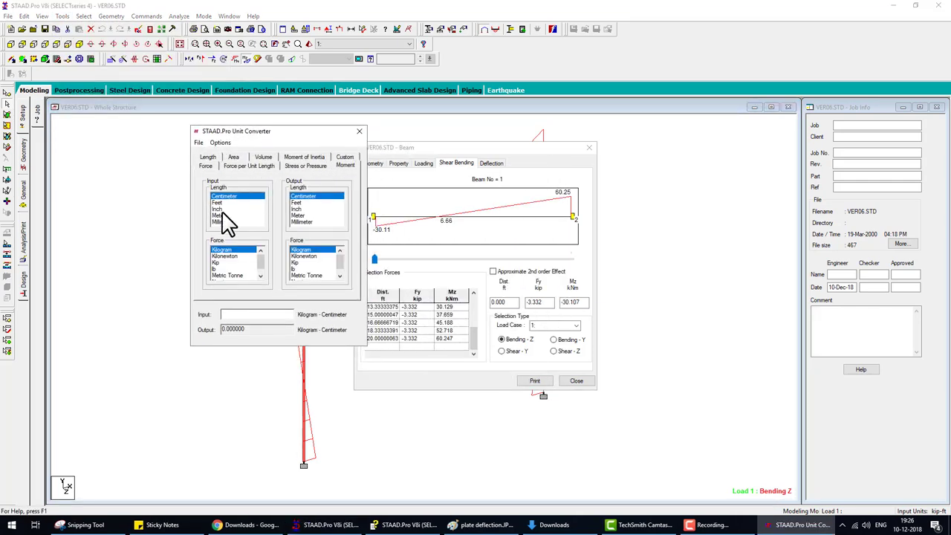
pyautogui.click(223, 216)
pyautogui.click(230, 255)
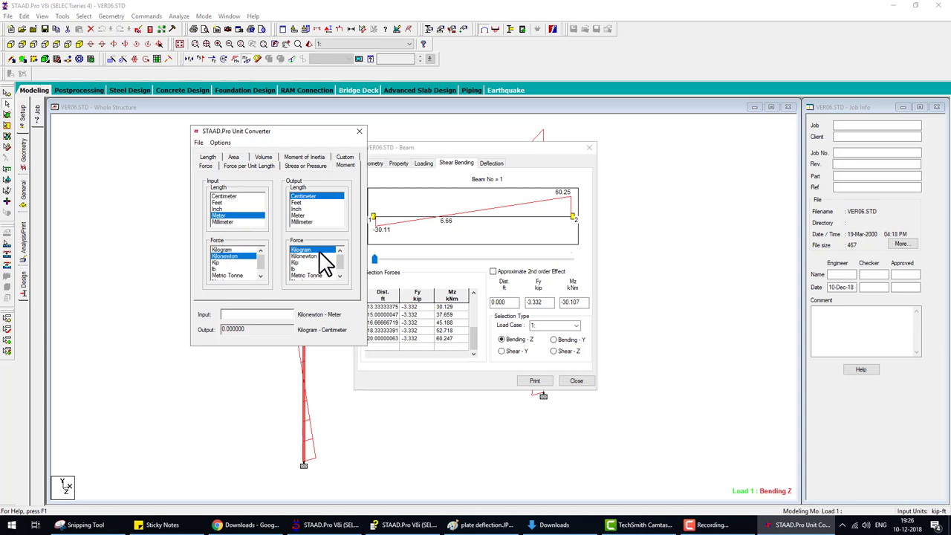
pyautogui.click(301, 262)
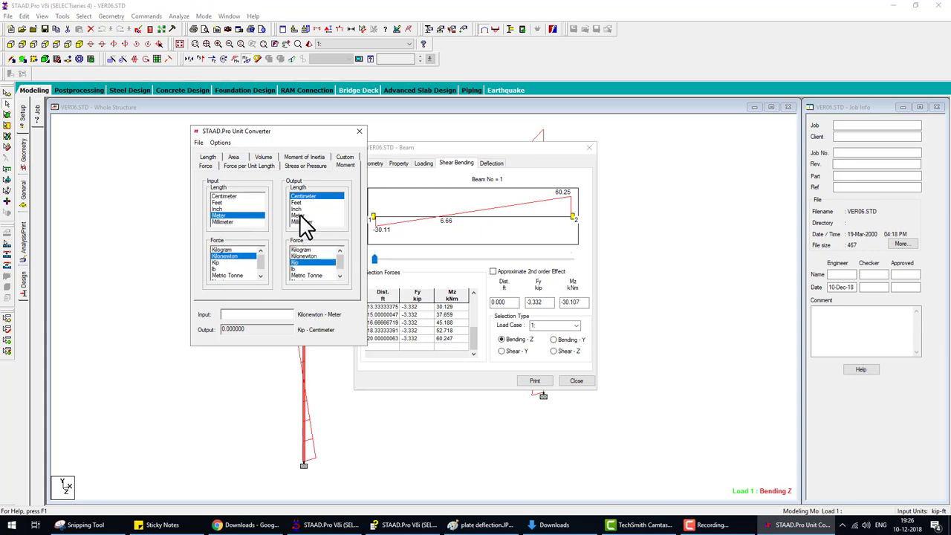
pyautogui.click(297, 202)
pyautogui.write('60.25')
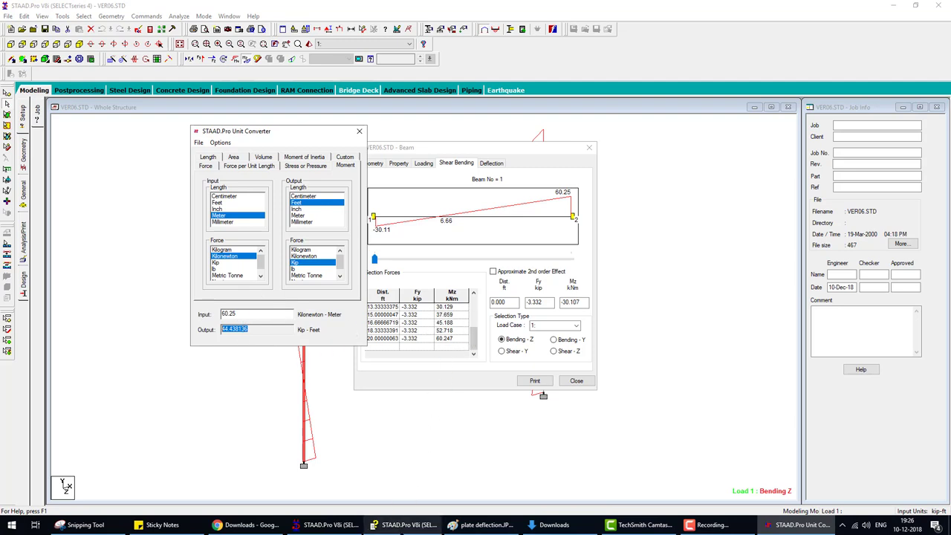
# Close the unit converter and bring the Plane Frame verification help page forward
pyautogui.click(401, 524)
pyautogui.click(359, 131)
pyautogui.scroll(4, 380, 255)
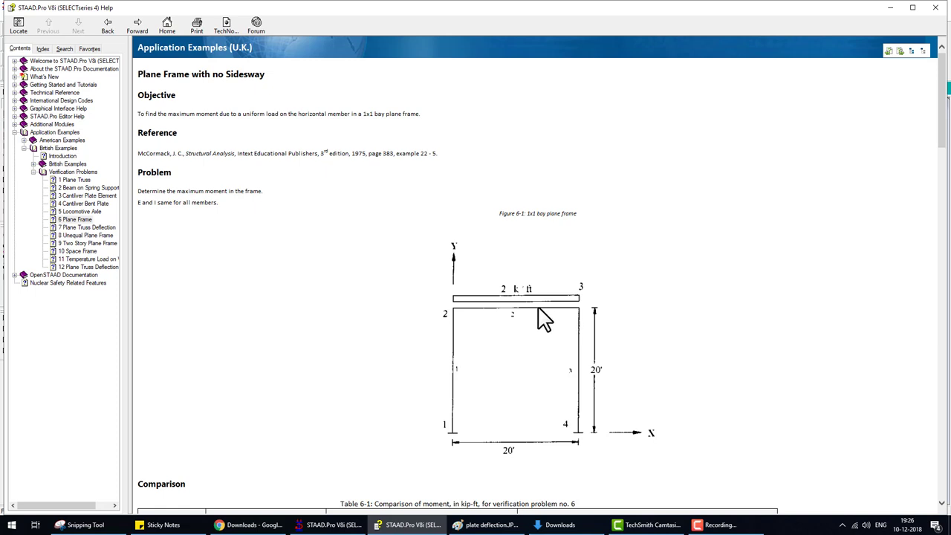
# Select 'maximum moment in the frame' and the 44.40 Theory value, then return to VER06.STD
pyautogui.click(541, 316)
pyautogui.moveTo(183, 191); pyautogui.dragTo(262, 192)
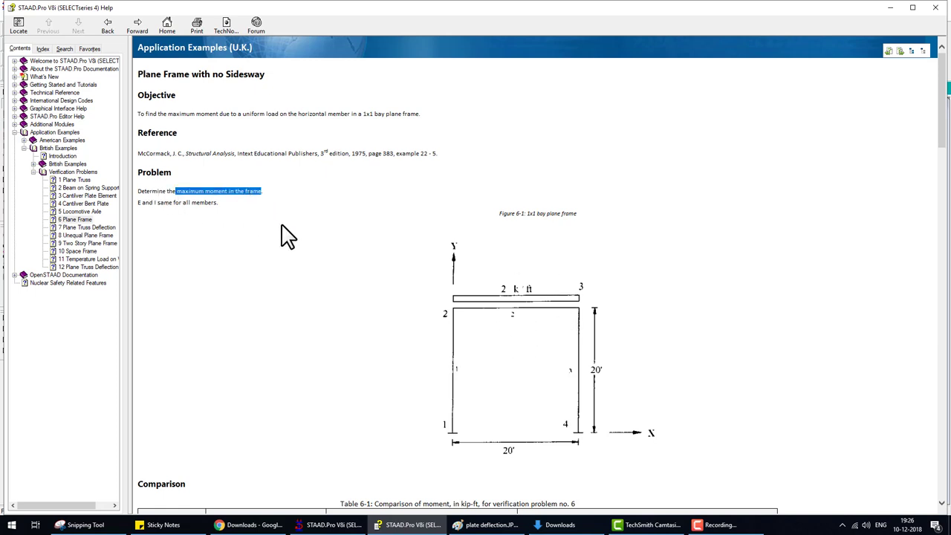
pyautogui.scroll(-3, 273, 251)
pyautogui.moveTo(233, 258); pyautogui.dragTo(206, 255)
pyautogui.scroll(3, 308, 325)
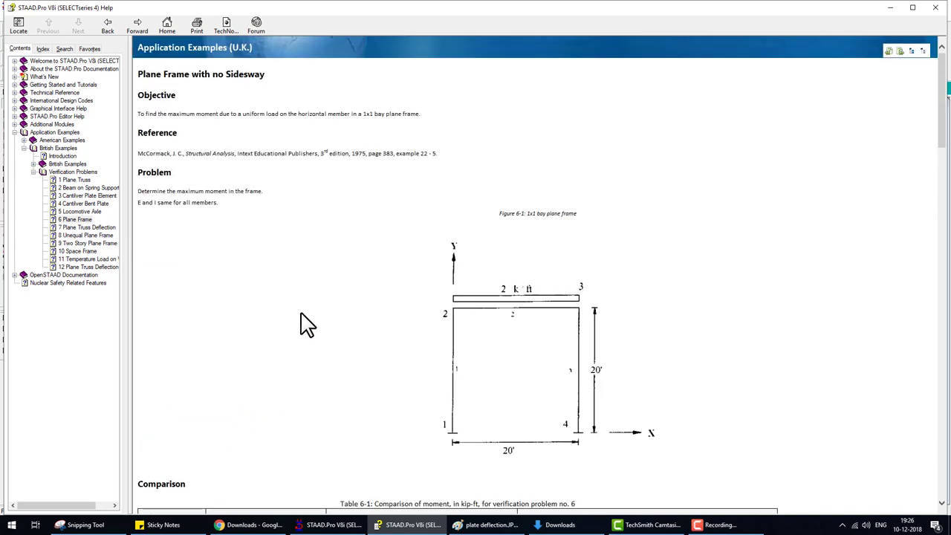
pyautogui.scroll(-2, 445, 397)
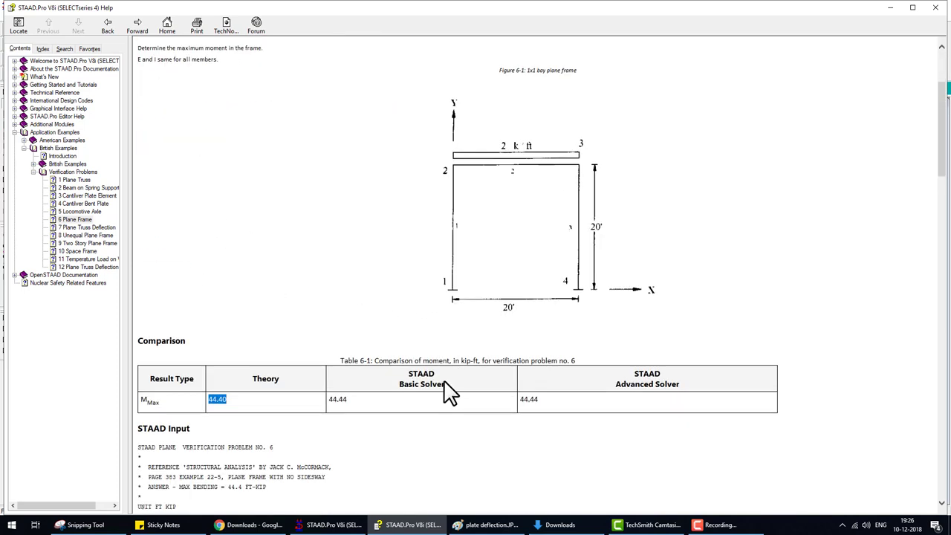
pyautogui.scroll(-1, 448, 383)
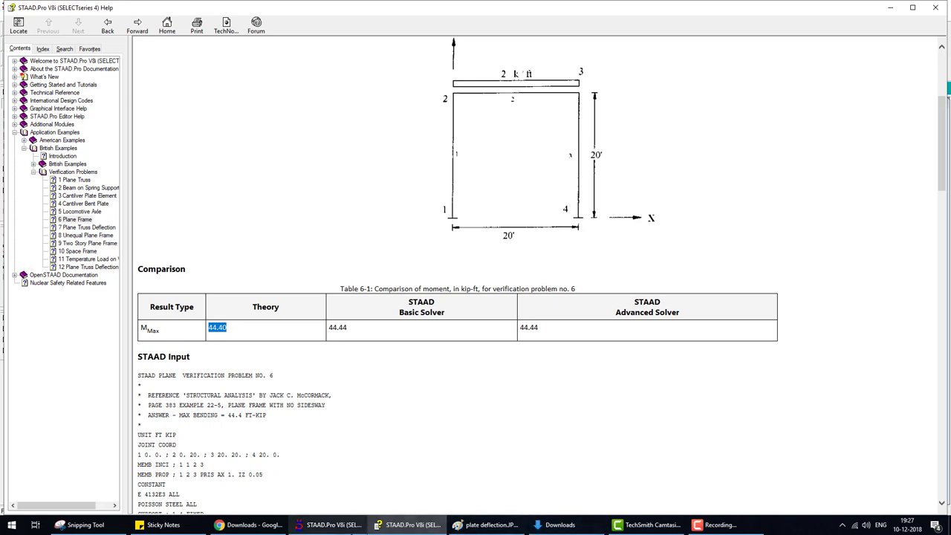
pyautogui.click(316, 525)
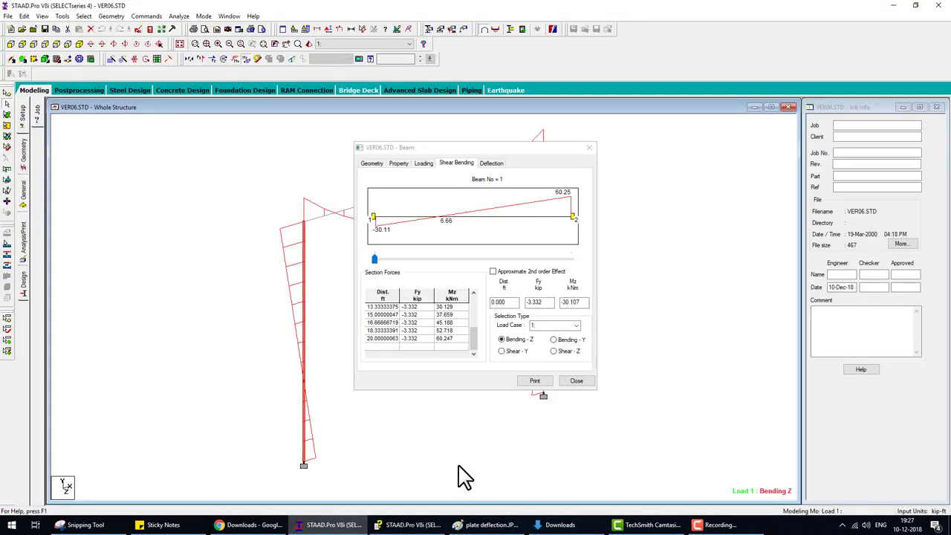